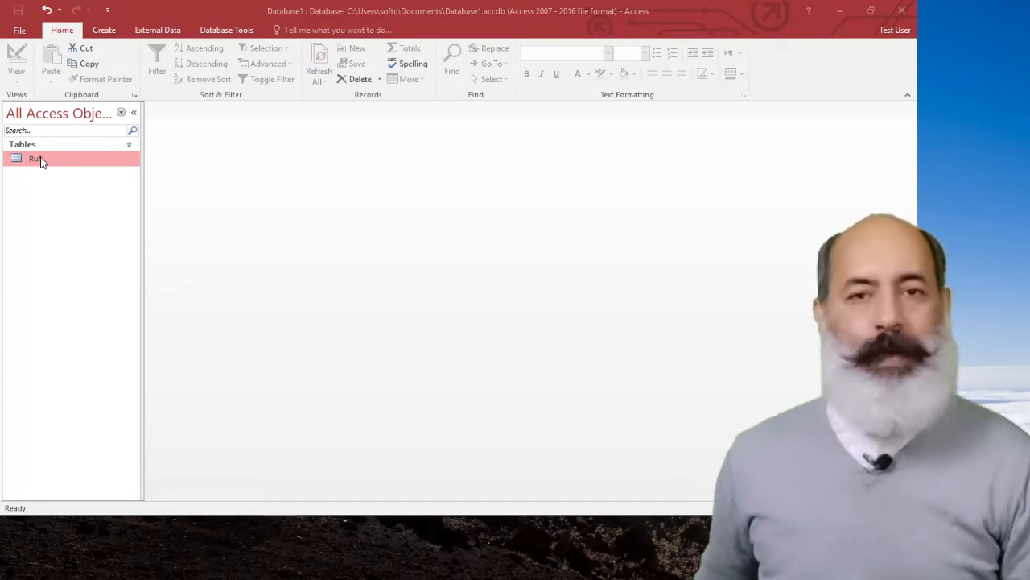
Create a new blank desktop database with the proposed file name and close its initial empty table.
click(19, 35)
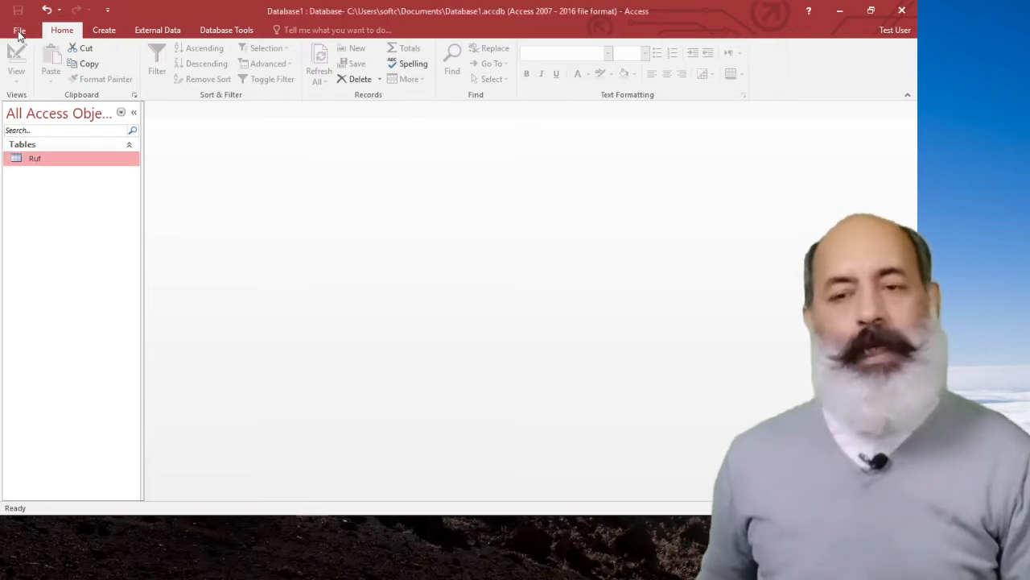
click(20, 31)
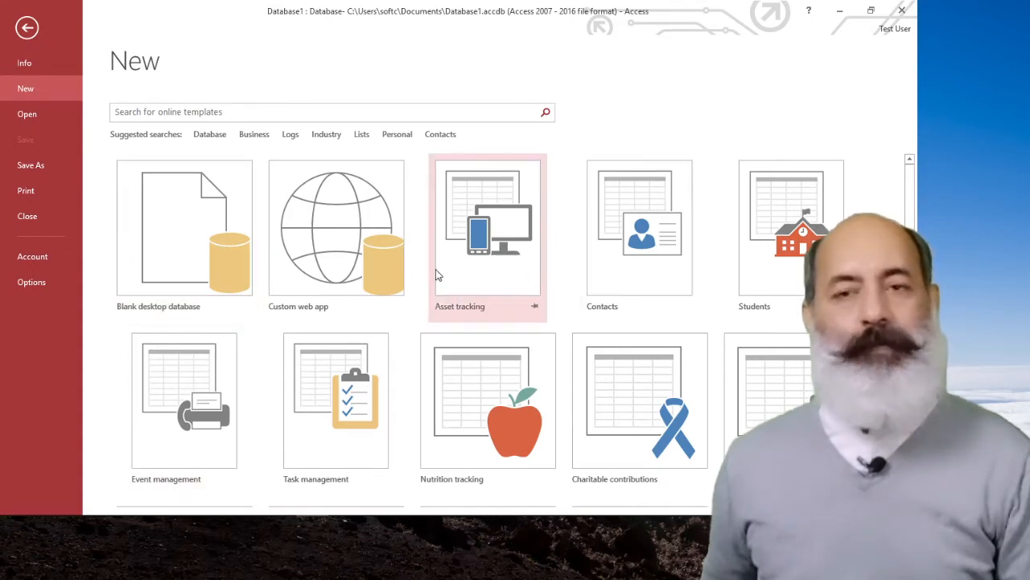
click(164, 232)
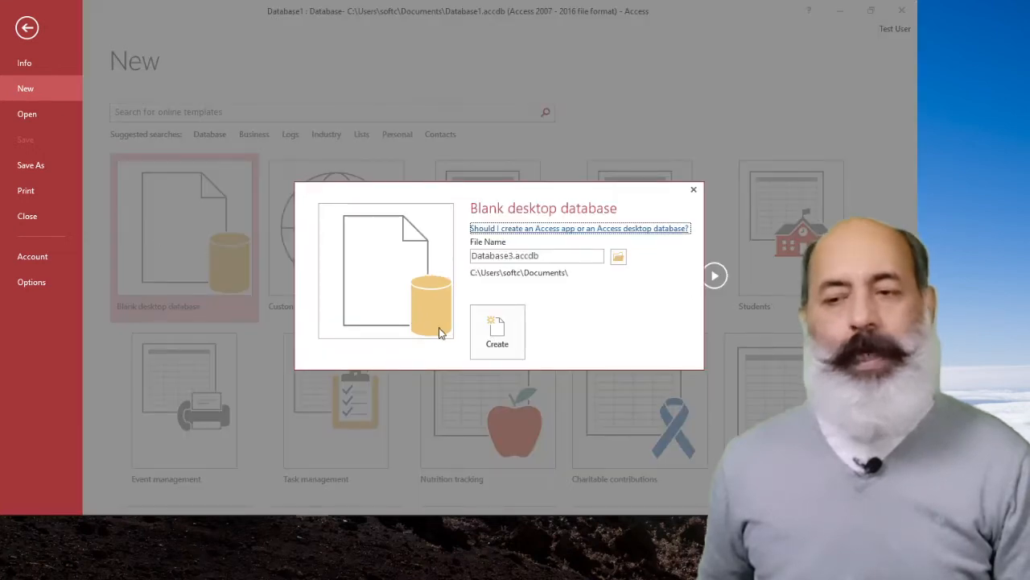
click(515, 341)
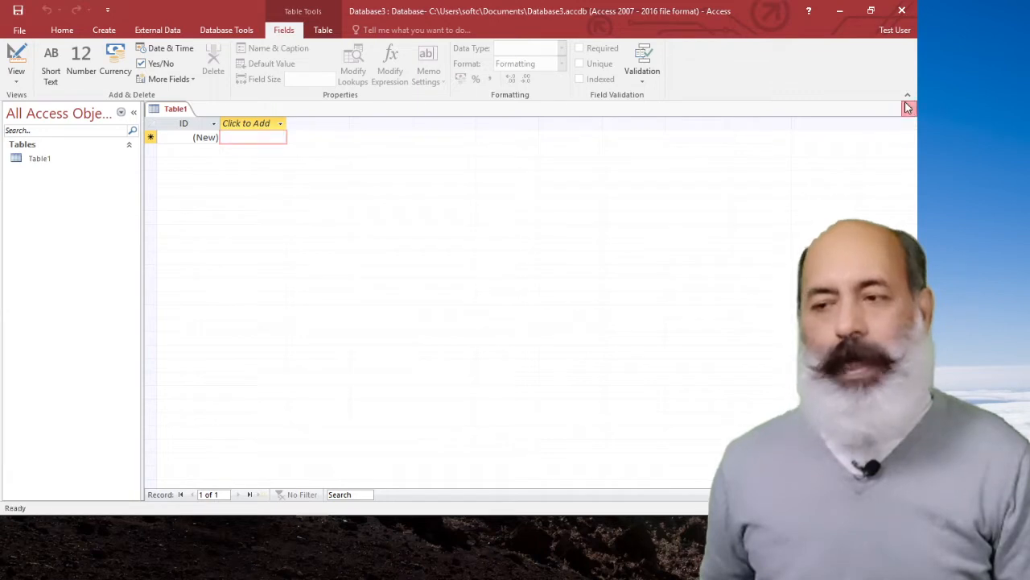
click(908, 110)
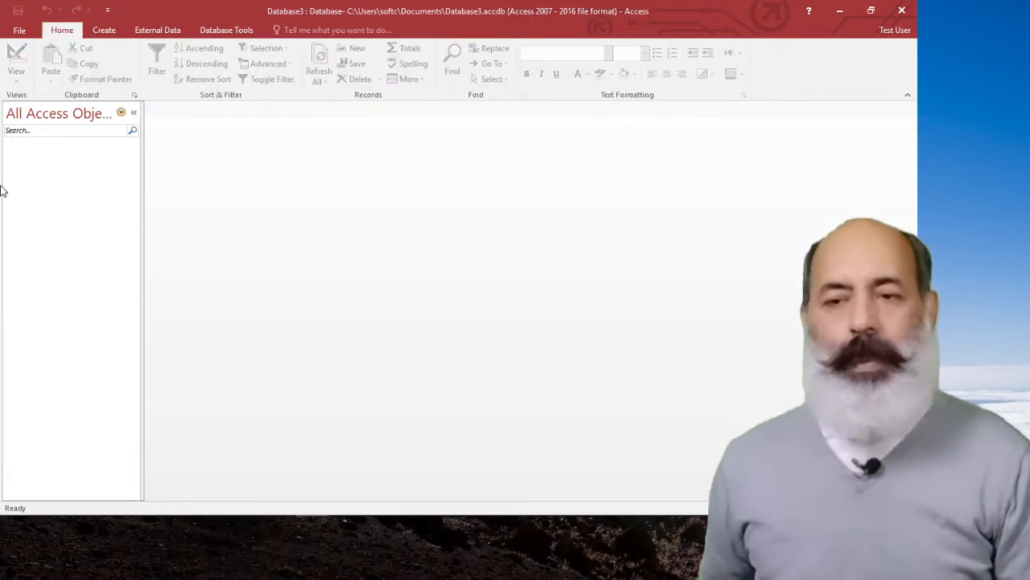
Create a new table and switch it to Design View, saving it under the name student.
click(107, 32)
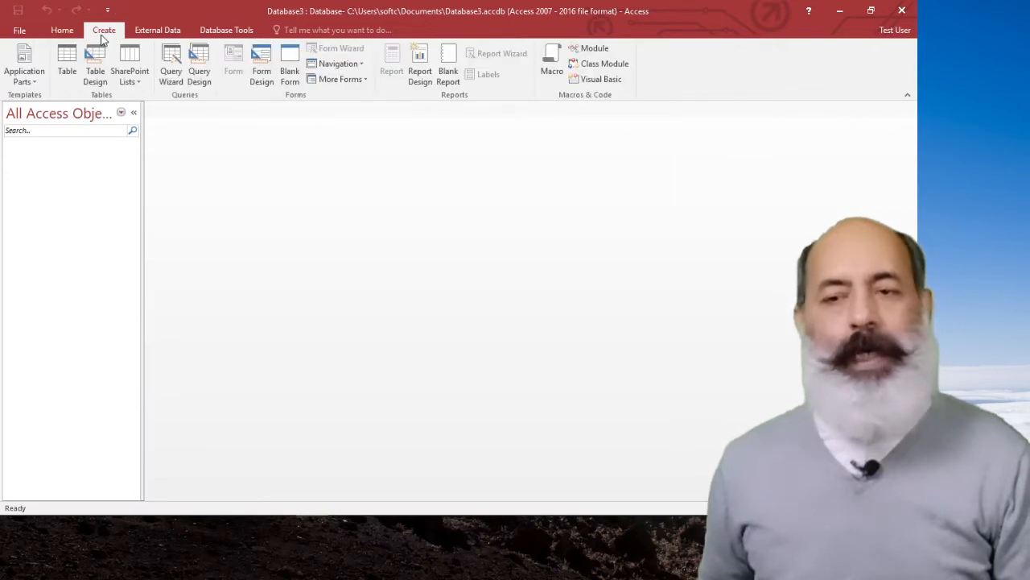
click(71, 61)
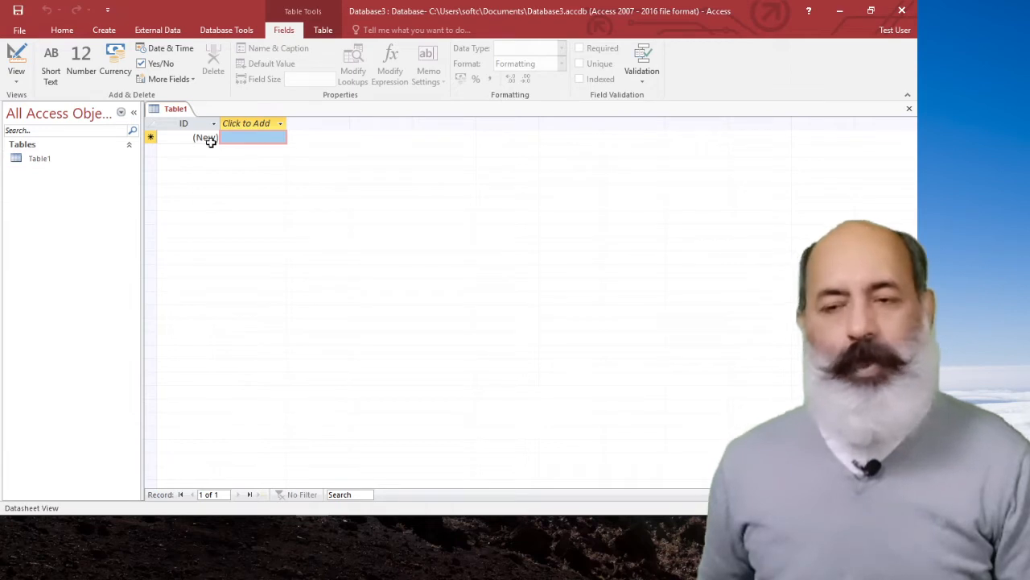
click(48, 160)
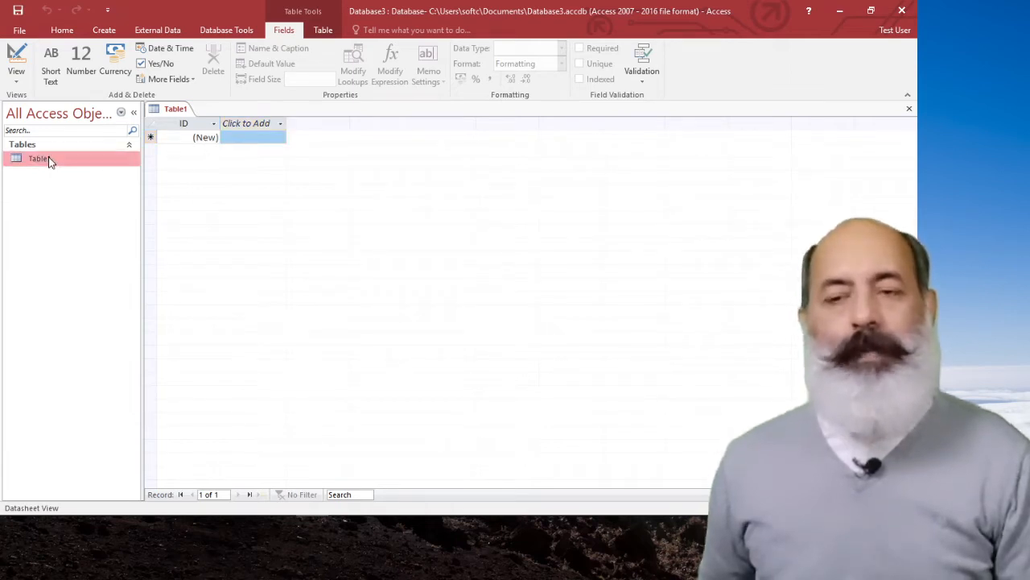
click(18, 82)
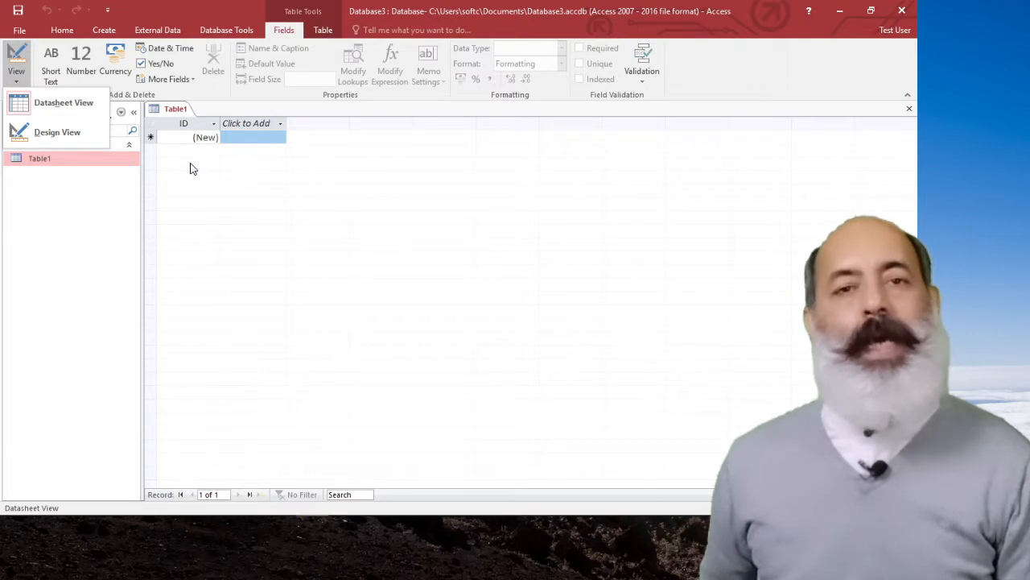
click(50, 129)
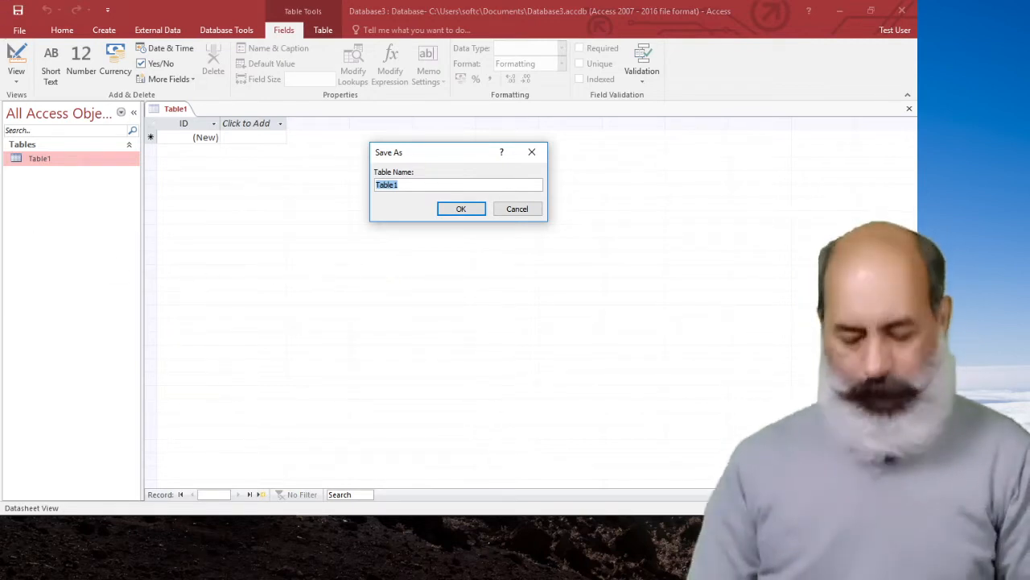
text(s)
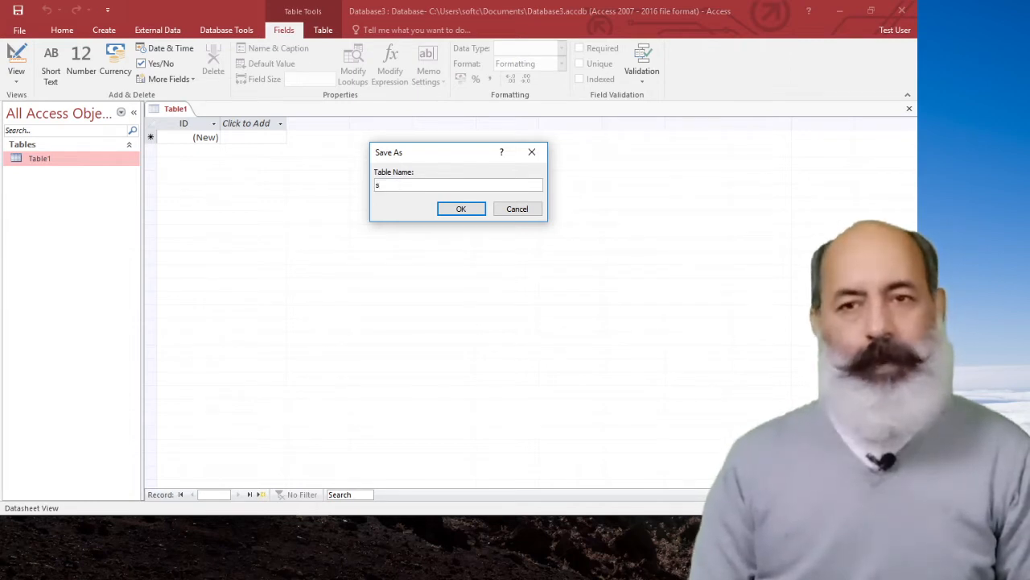
text(tu)
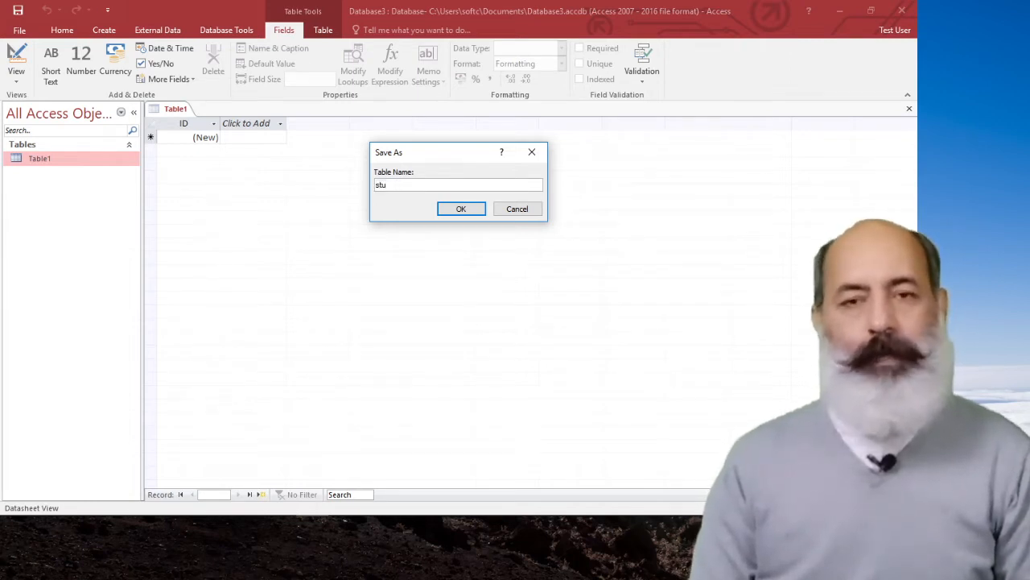
text(dent)
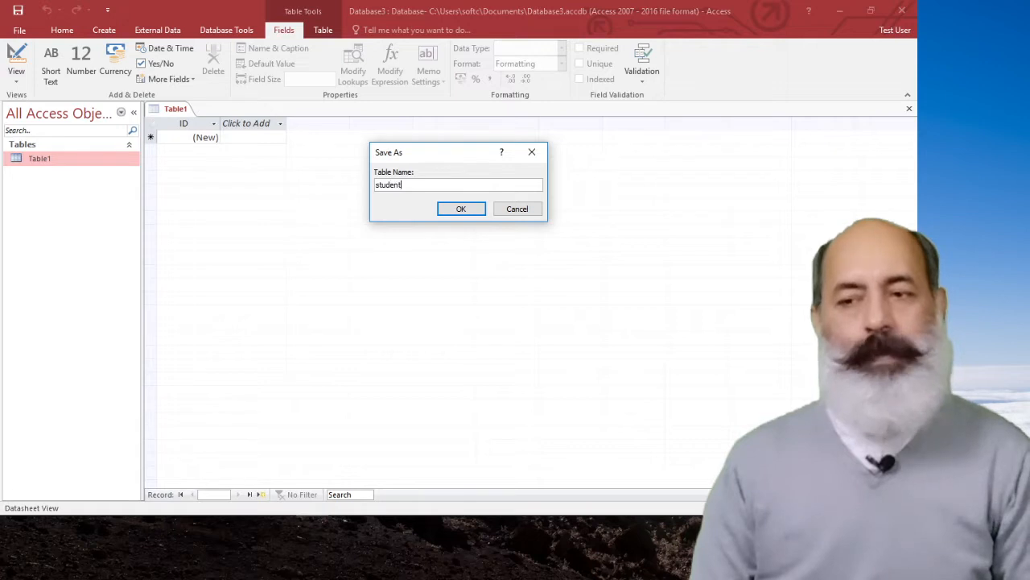
key(Return)
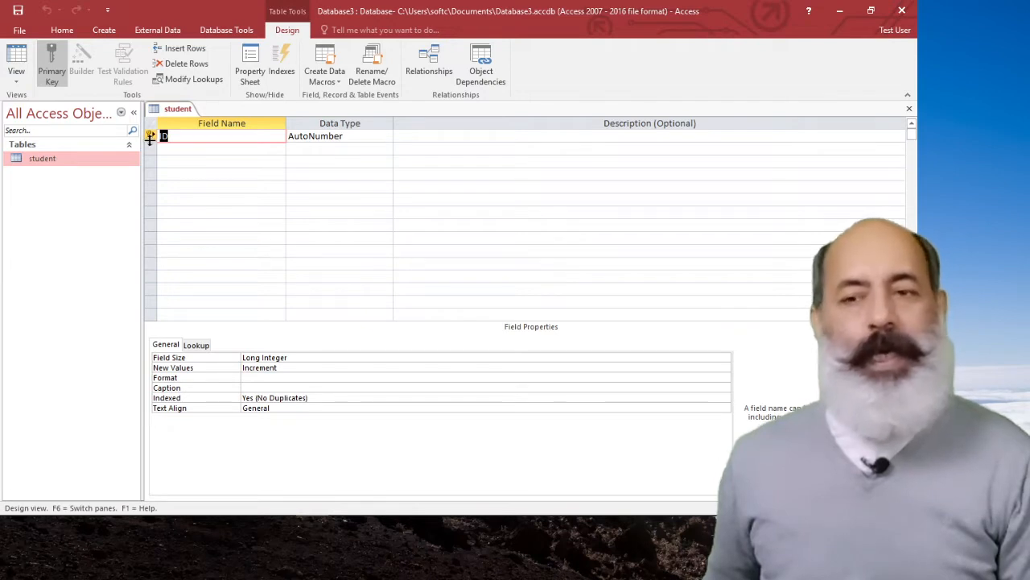
Remove the primary key from the ID field of the student table and rename the field RollNO.
click(51, 62)
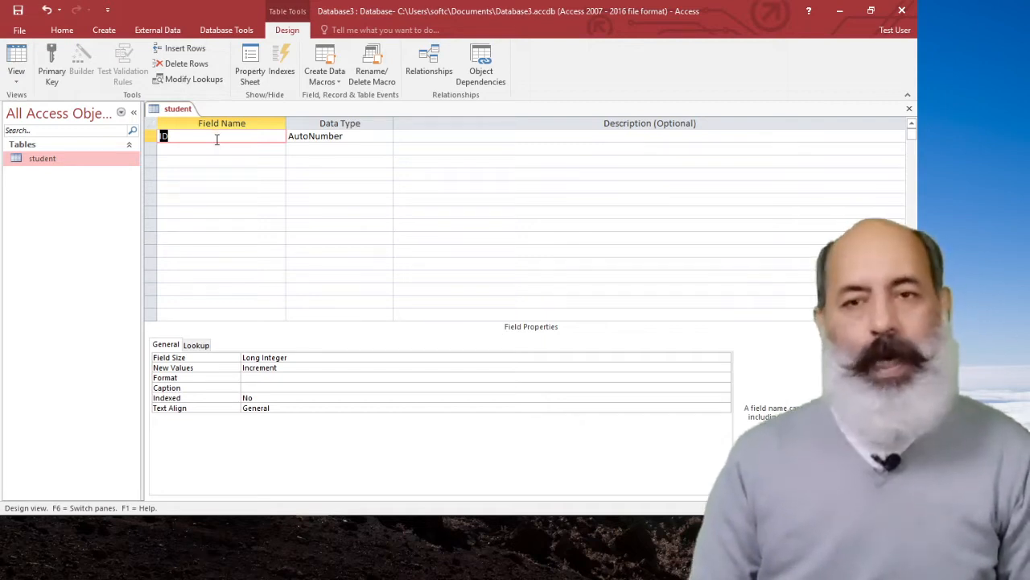
text(R)
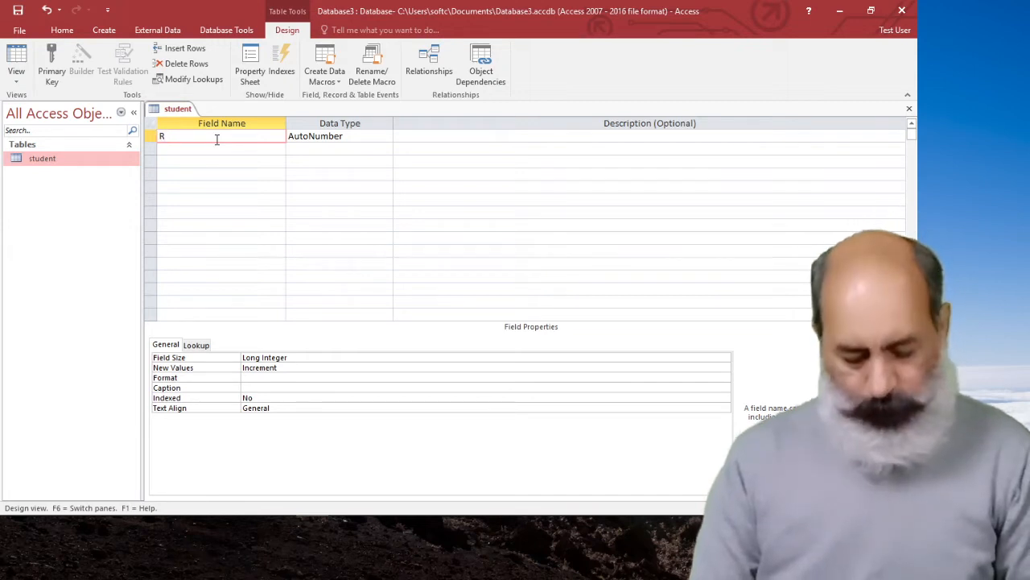
text(oll)
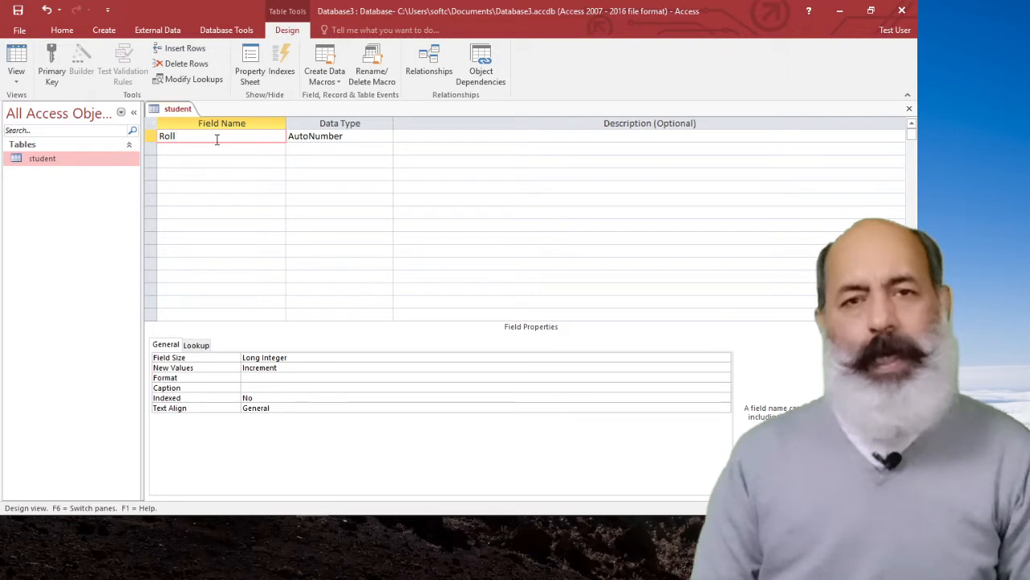
text(NO)
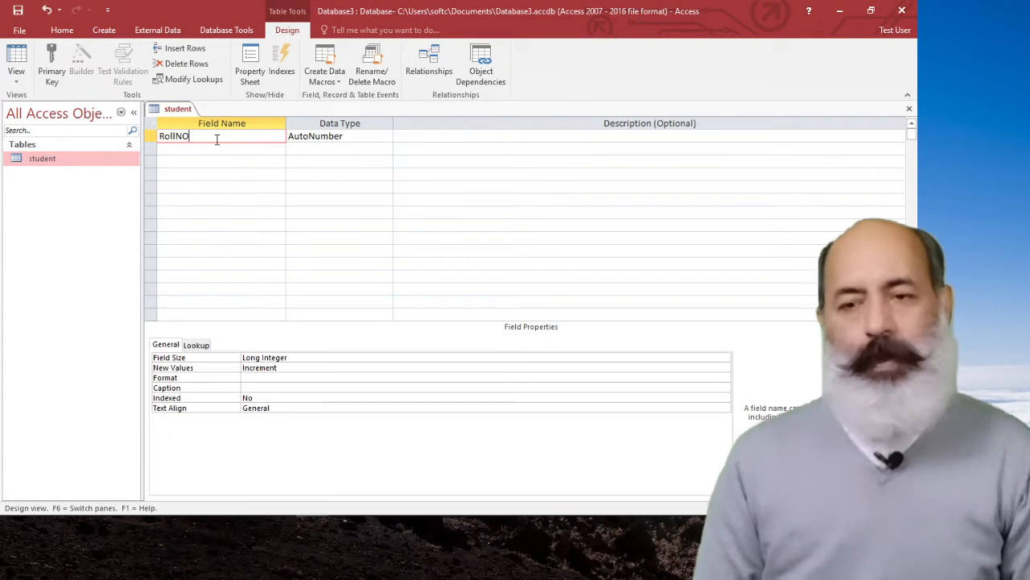
key(Tab)
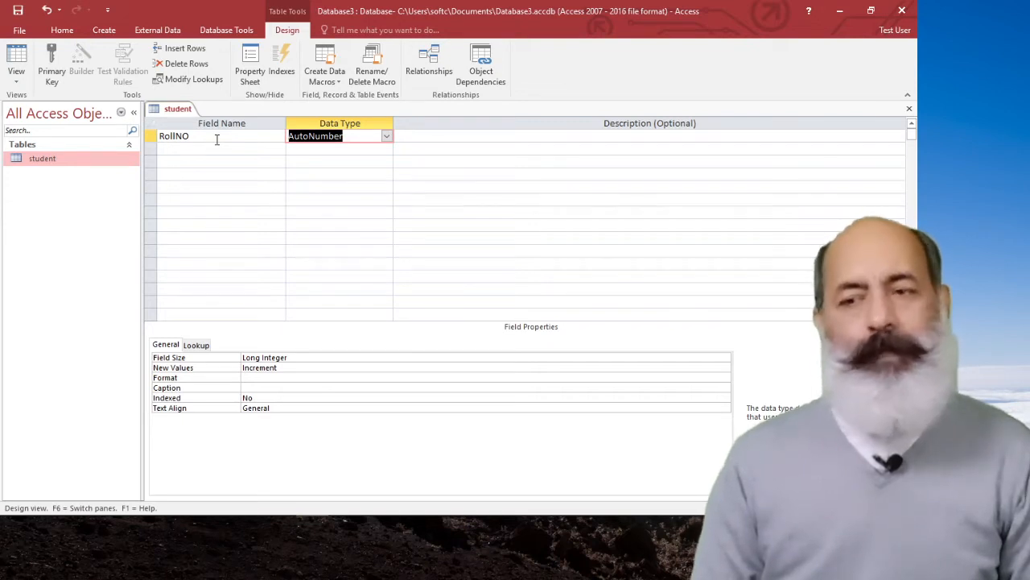
Set the RollNO field's data type to Number and its field size to Integer.
click(387, 138)
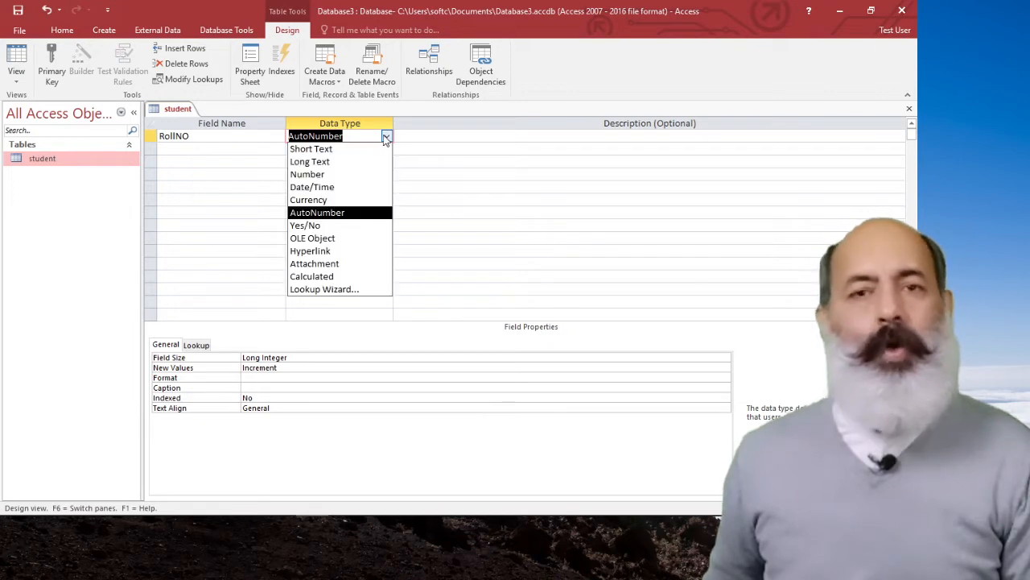
click(341, 174)
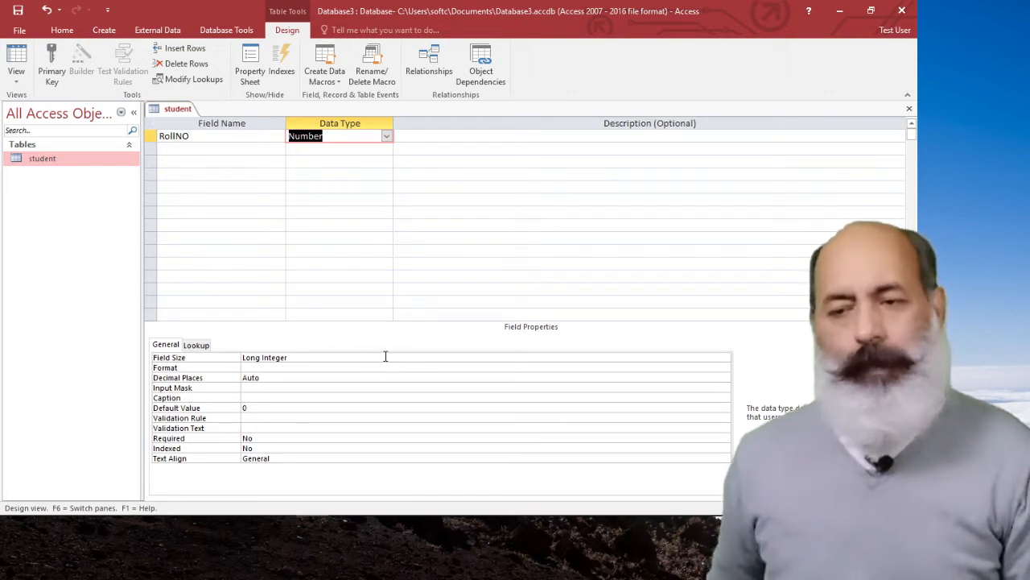
click(386, 357)
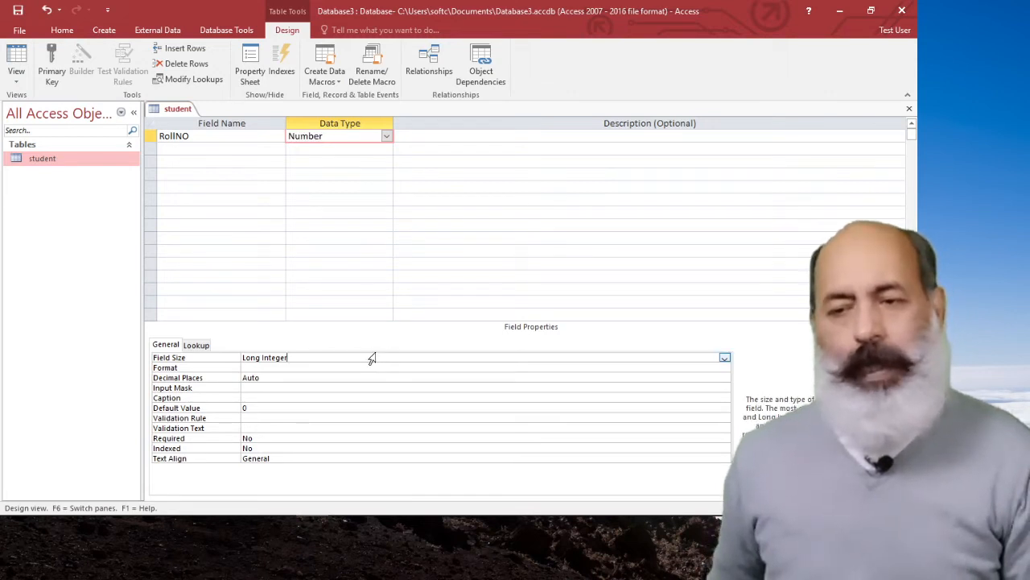
click(724, 359)
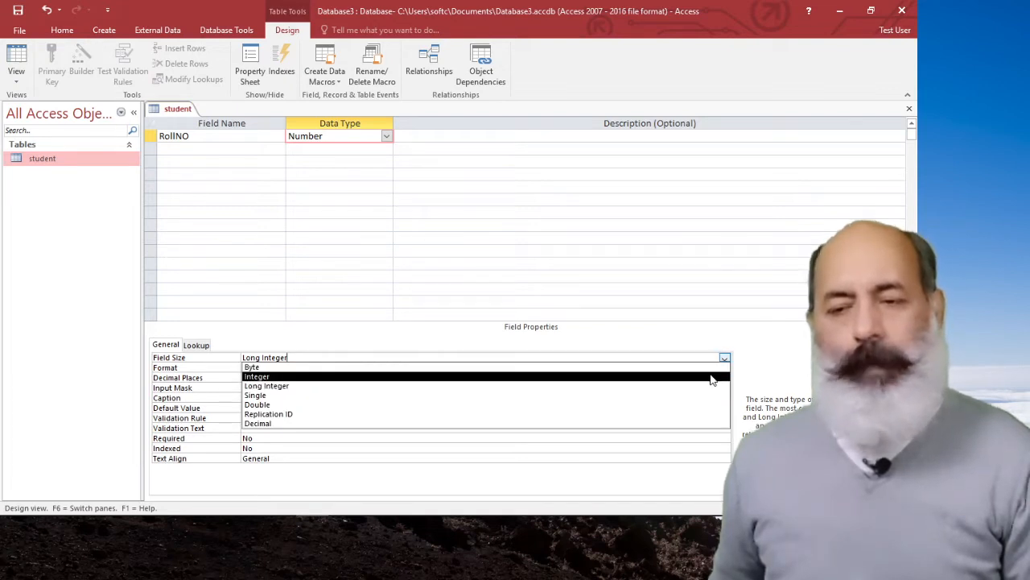
click(711, 377)
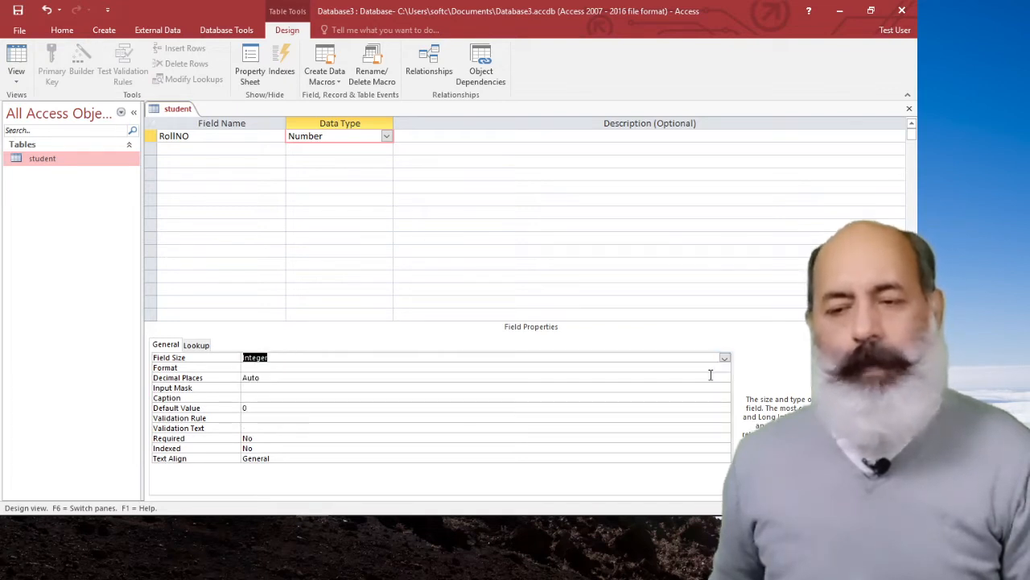
Set the RollNO field's decimal places to 0, leaving its format empty.
click(252, 367)
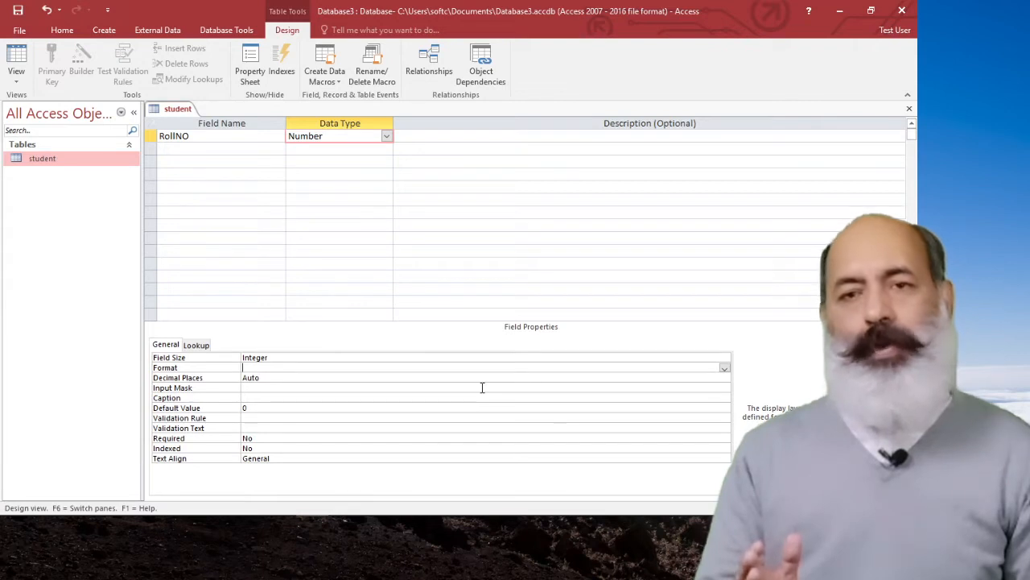
click(330, 375)
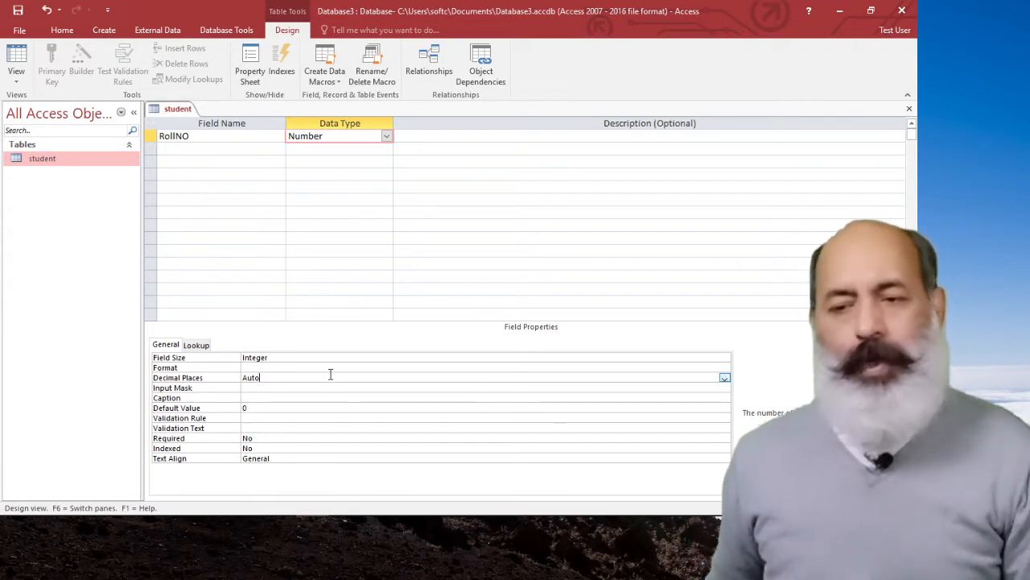
click(724, 377)
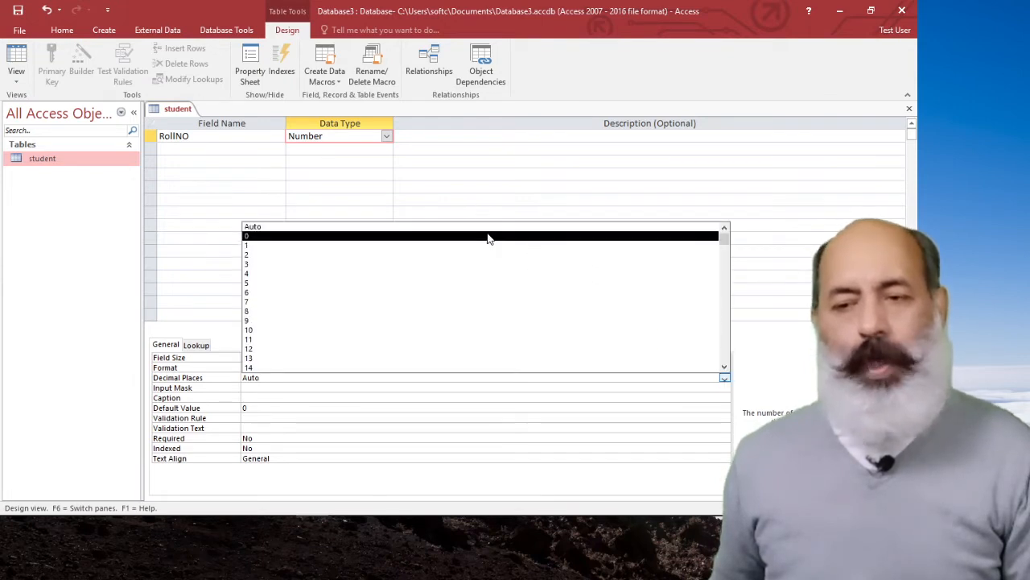
click(488, 236)
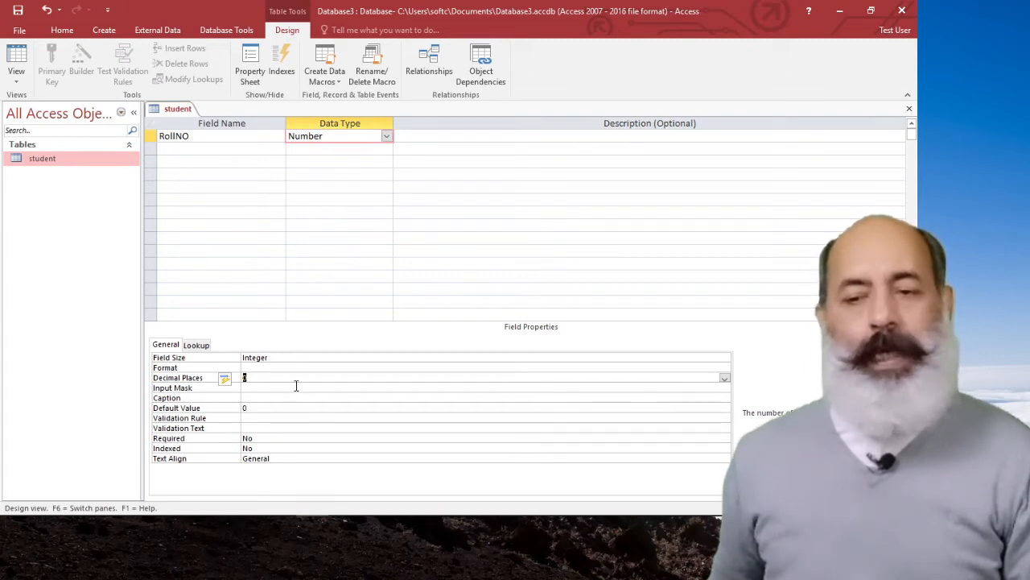
Add a second field named SName to the student table with the Short Text data type.
click(166, 147)
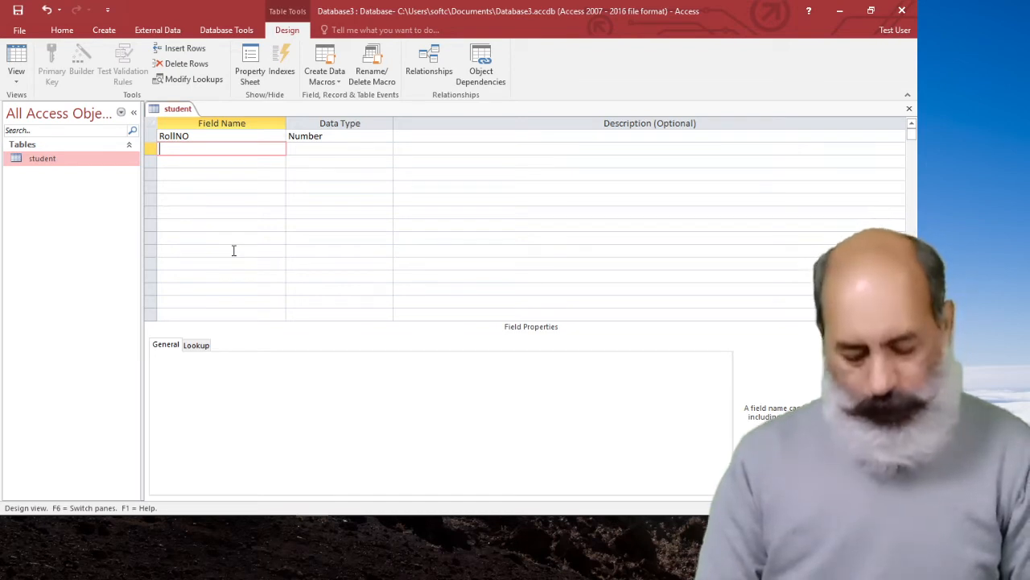
text(B)
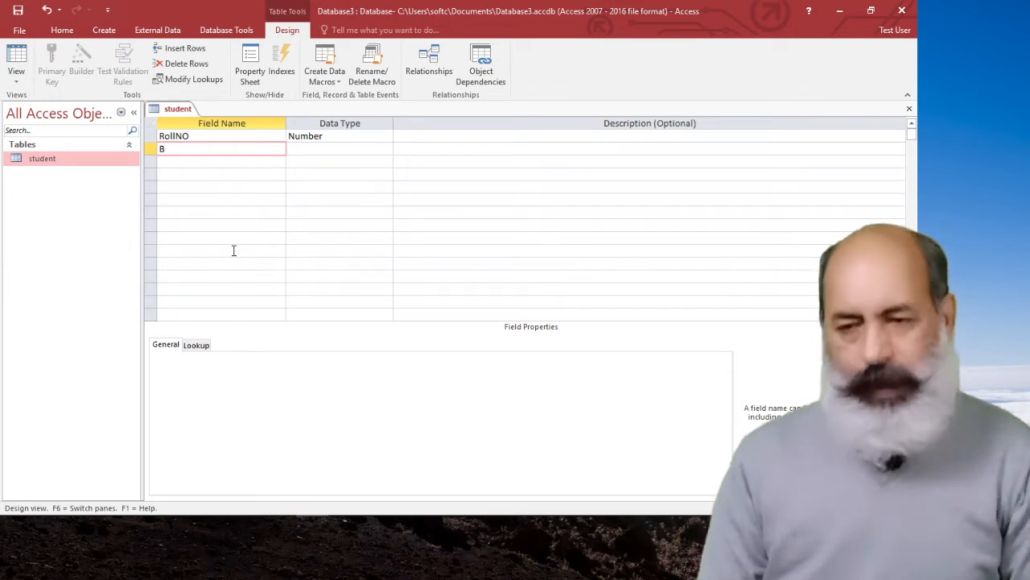
key(BackSpace)
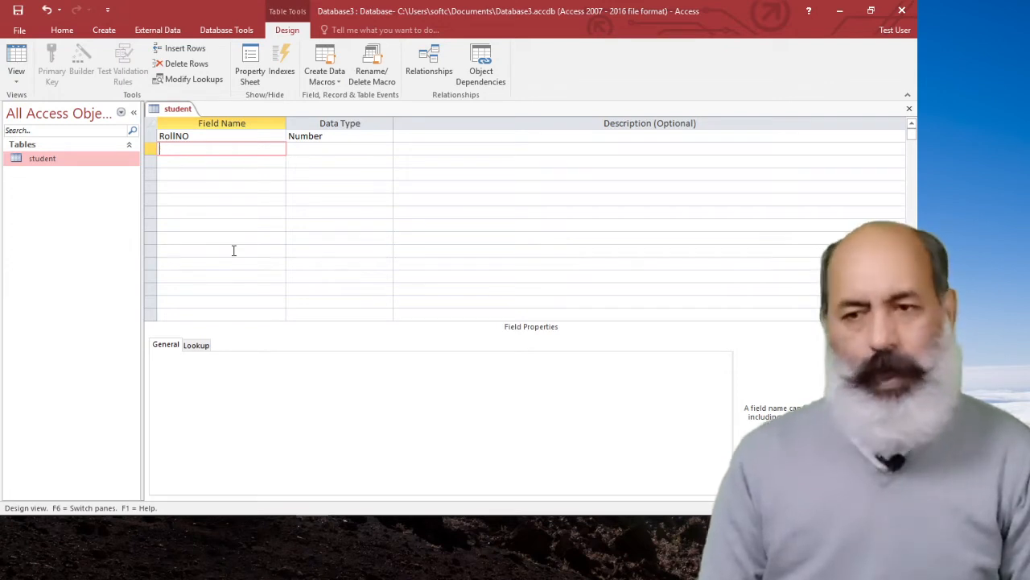
text(S)
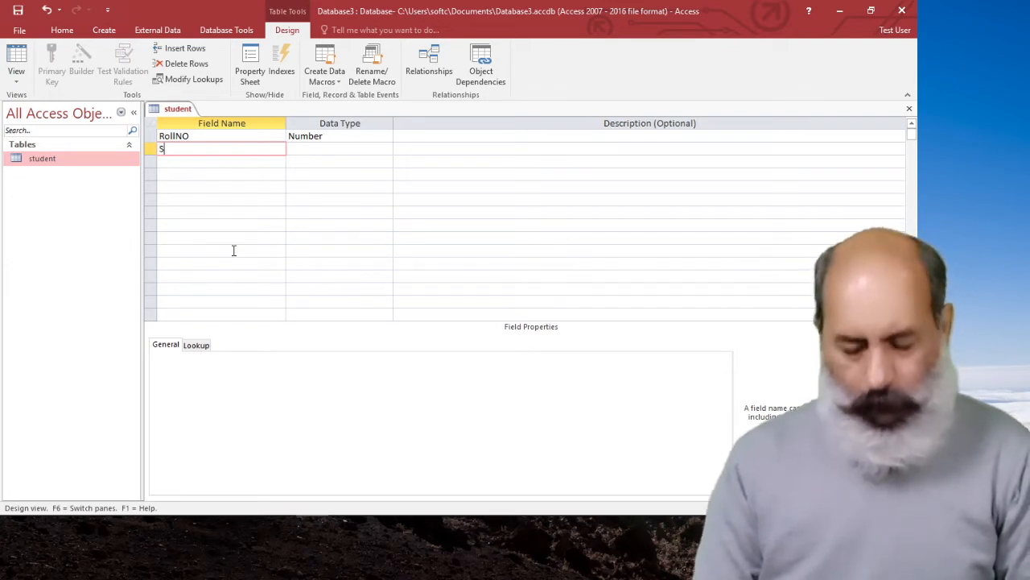
text(Na)
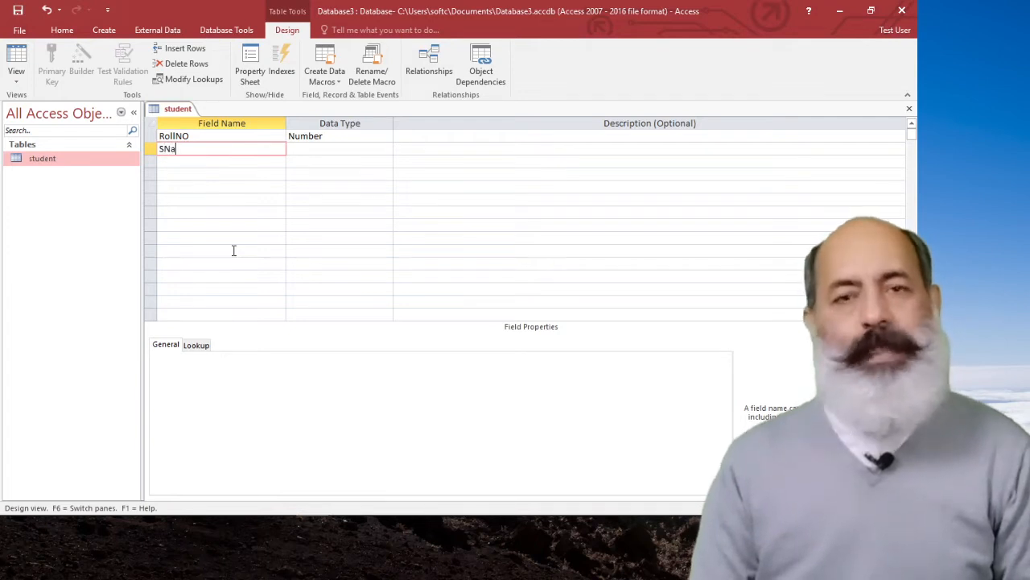
text(me)
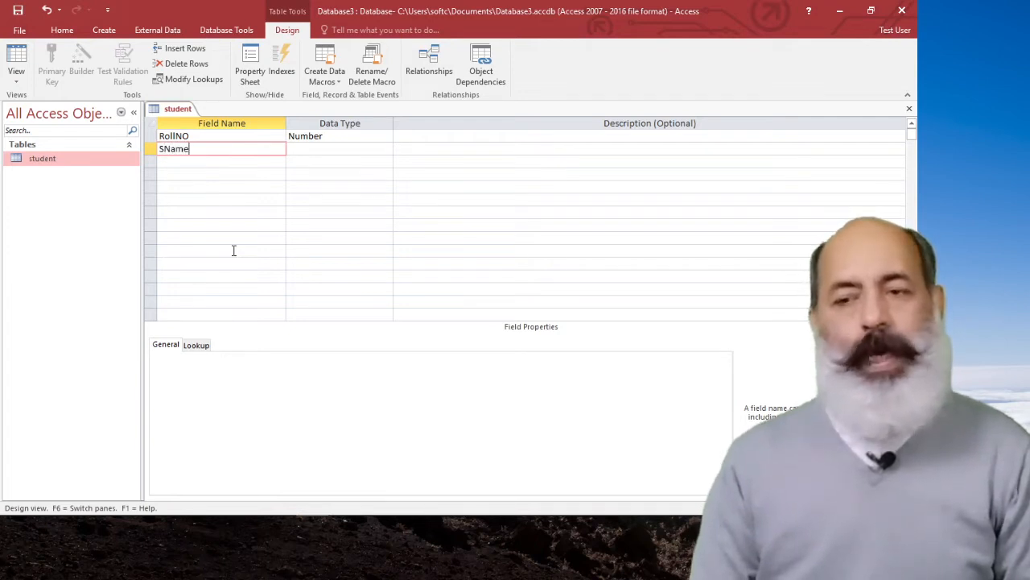
key(Tab)
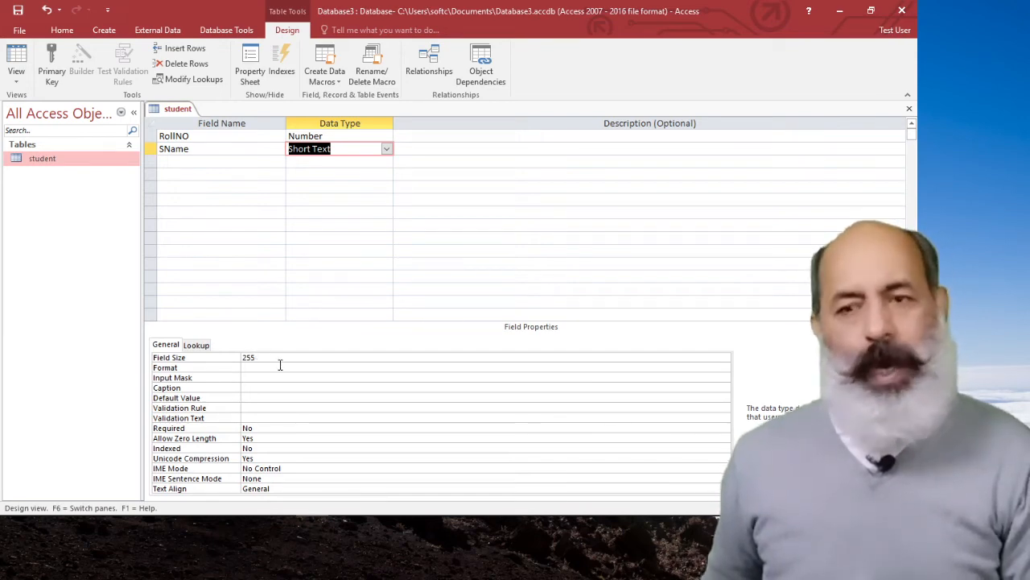
Set the SName field's size to 20.
click(281, 356)
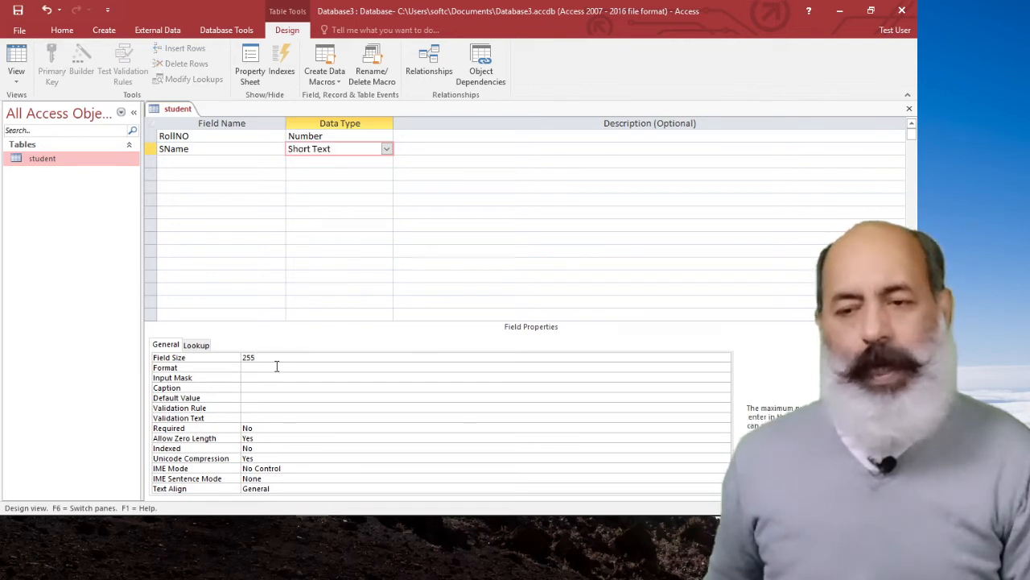
key(BackSpace)
key(BackSpace)
key(BackSpace)
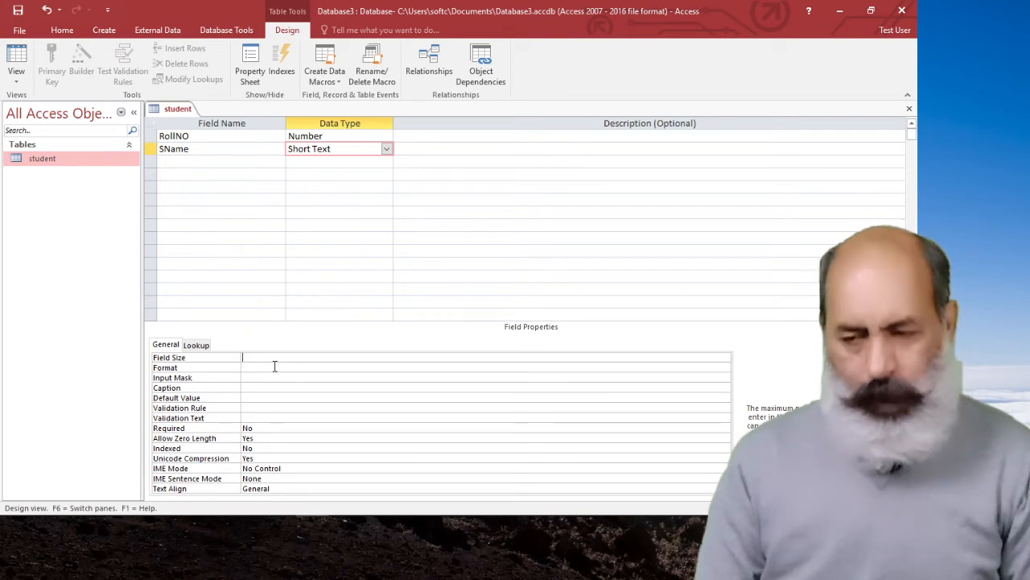
text(20)
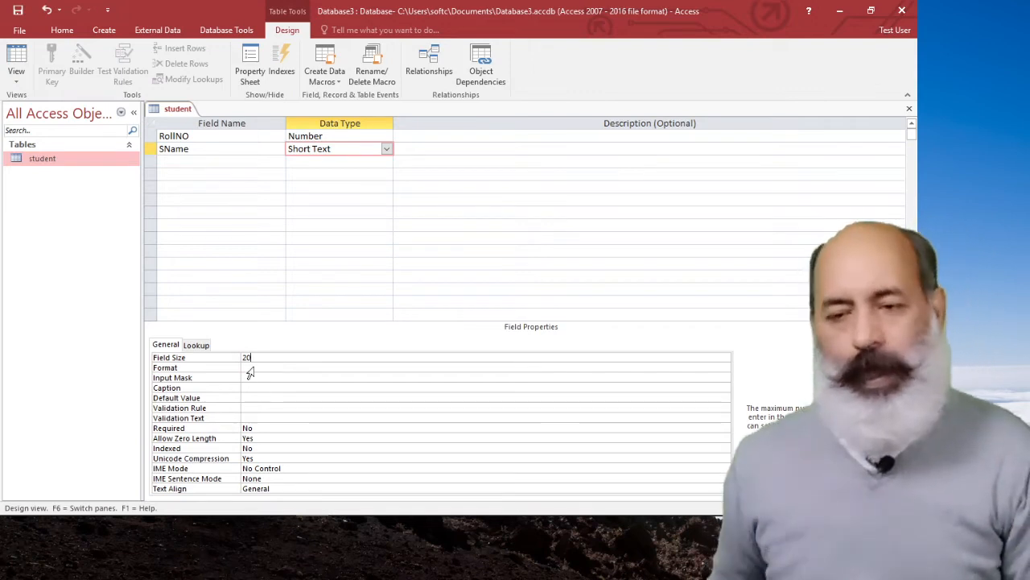
Add a third field named FName with the Short Text data type and a field size of 20.
click(169, 161)
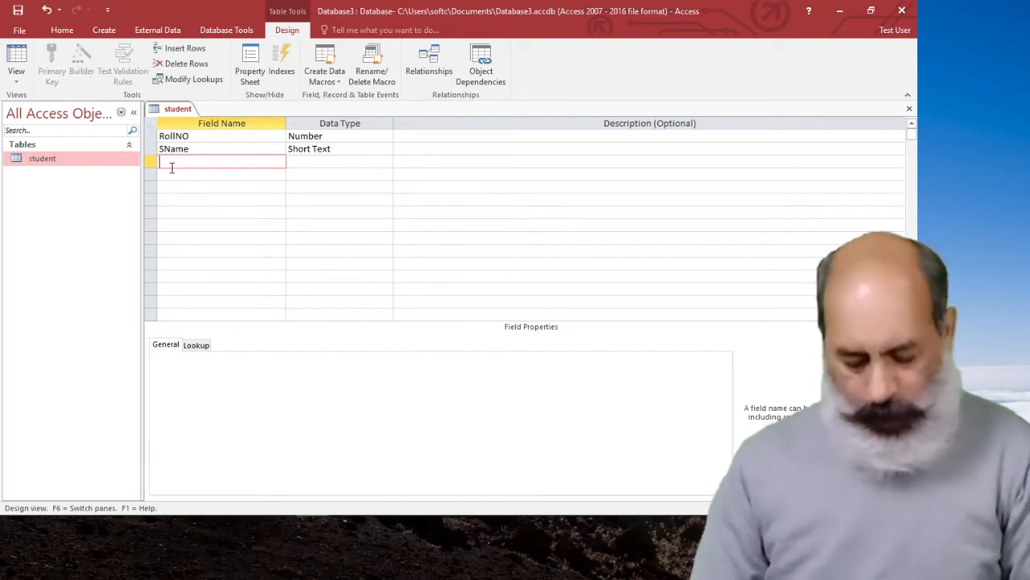
text(F)
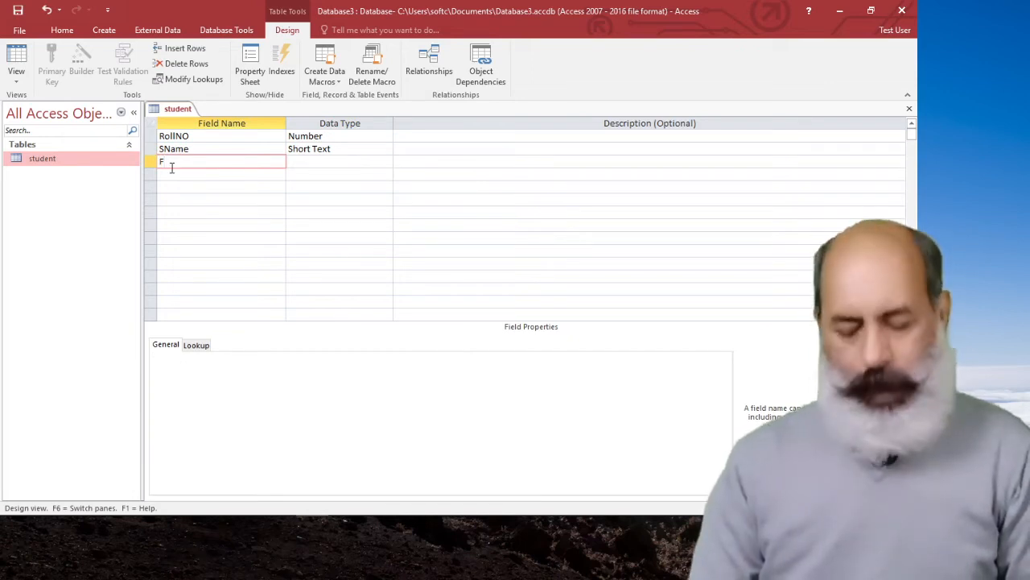
text(Name)
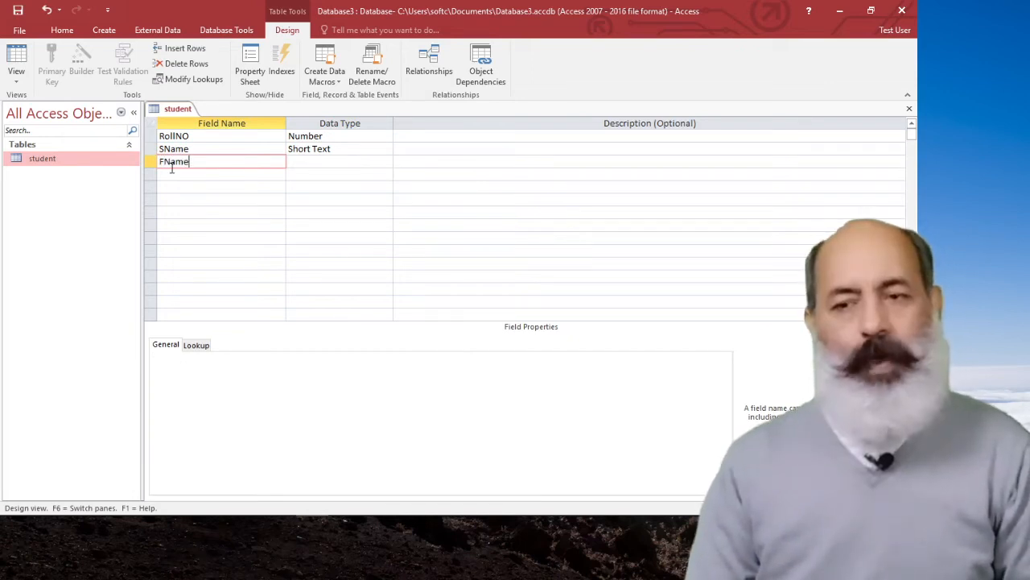
key(Tab)
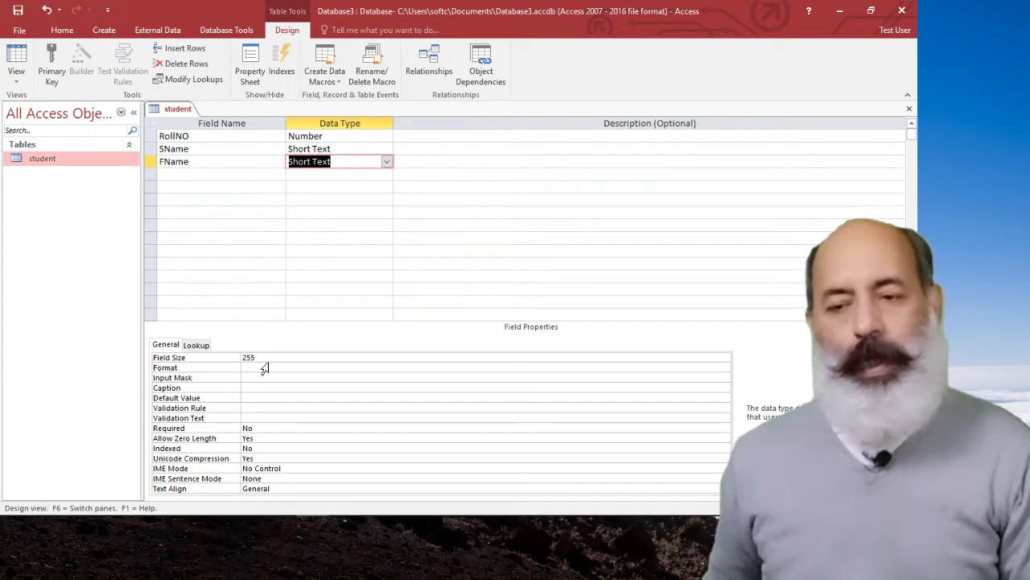
drag(269, 355, 226, 359)
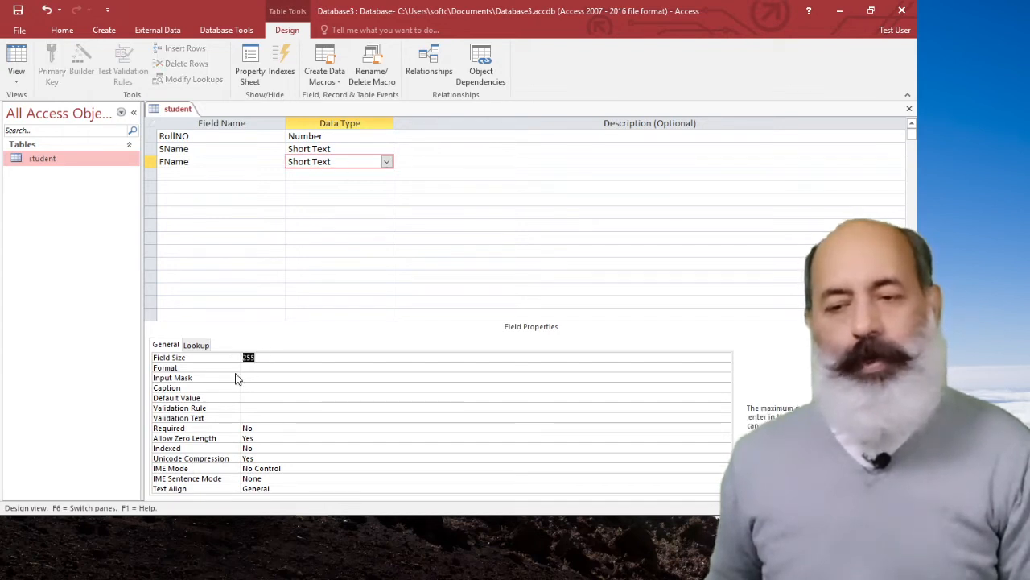
text(20)
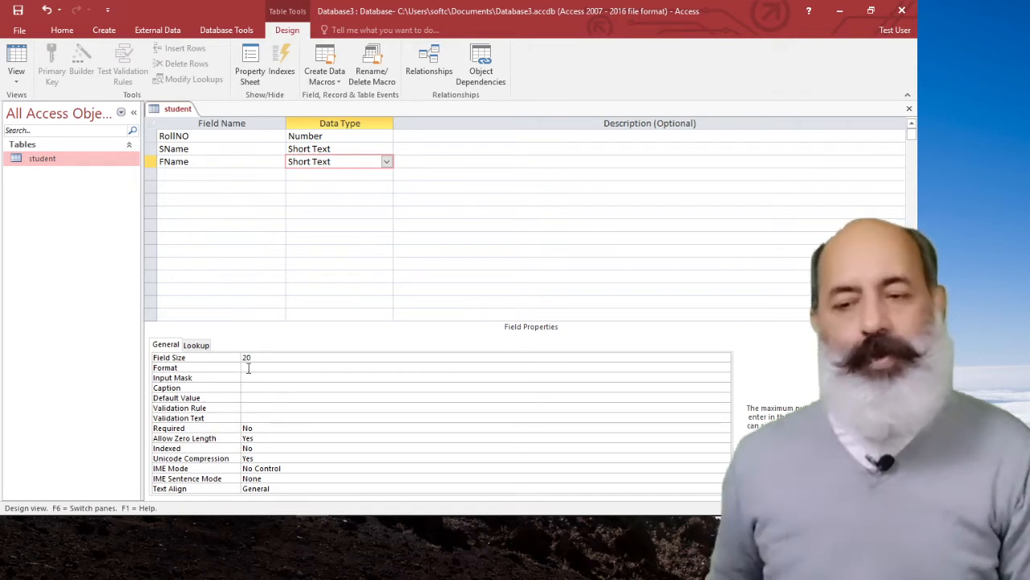
Add a City field below FName with the Short Text data type and a field size of 15.
click(195, 174)
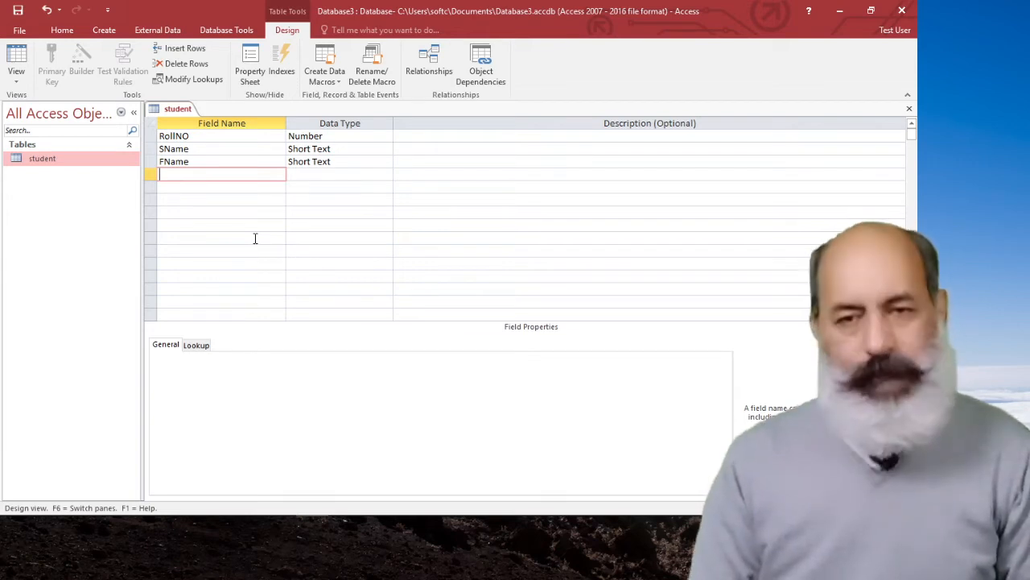
text(City)
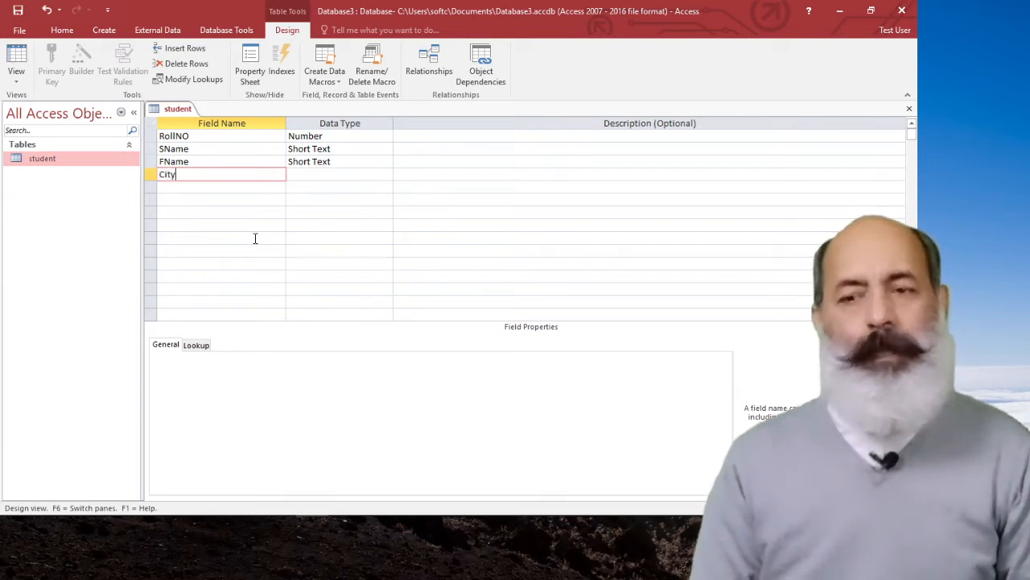
key(Tab)
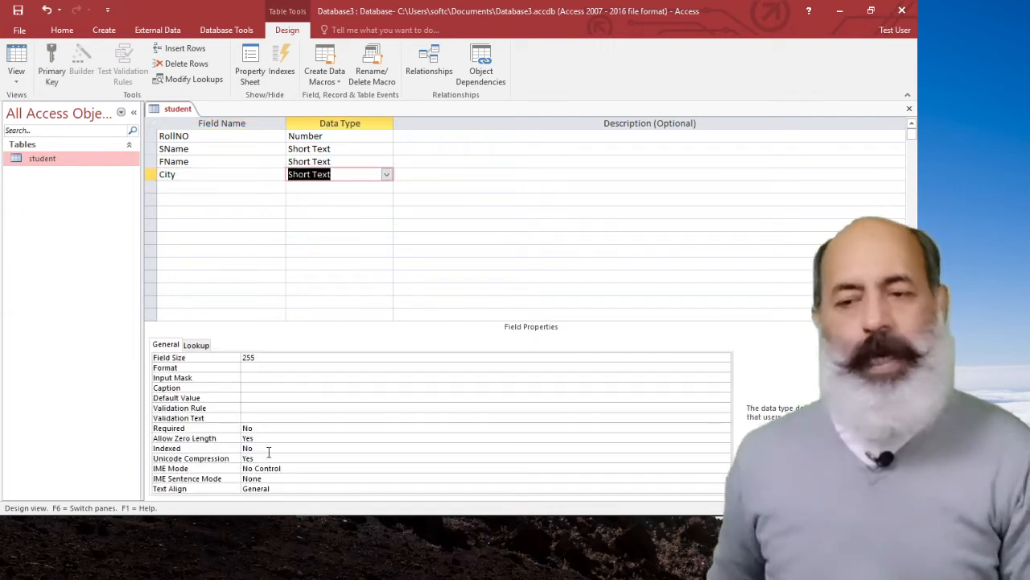
click(266, 357)
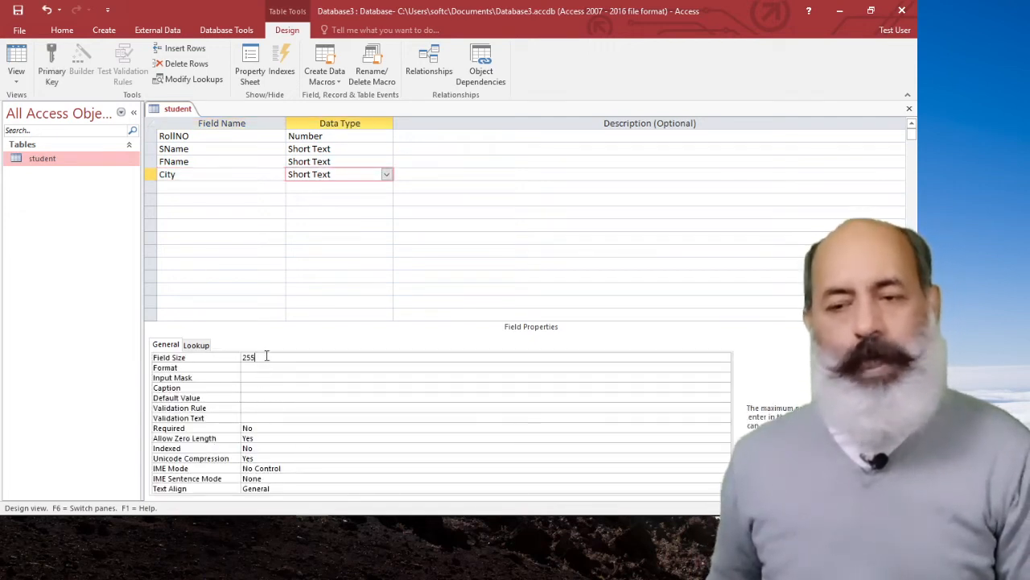
key(BackSpace)
key(BackSpace)
key(BackSpace)
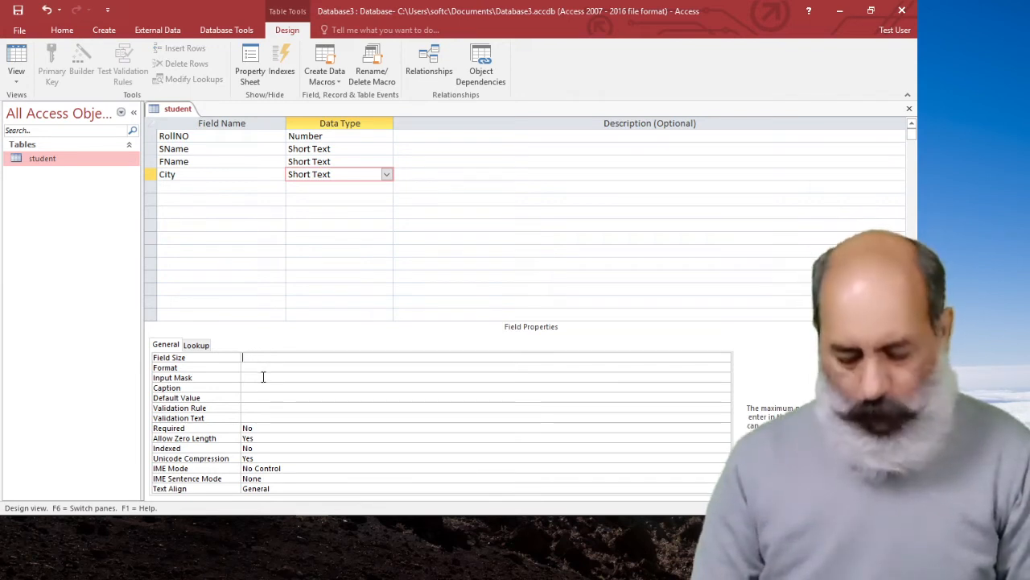
text(15)
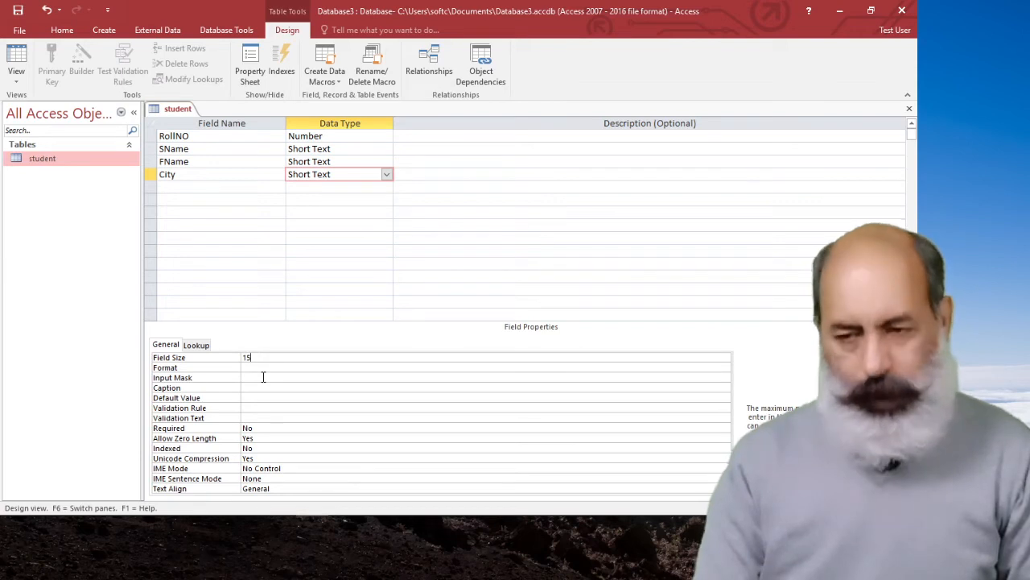
Add a Session field below City with the Short Text data type and a field size of 7.
click(179, 185)
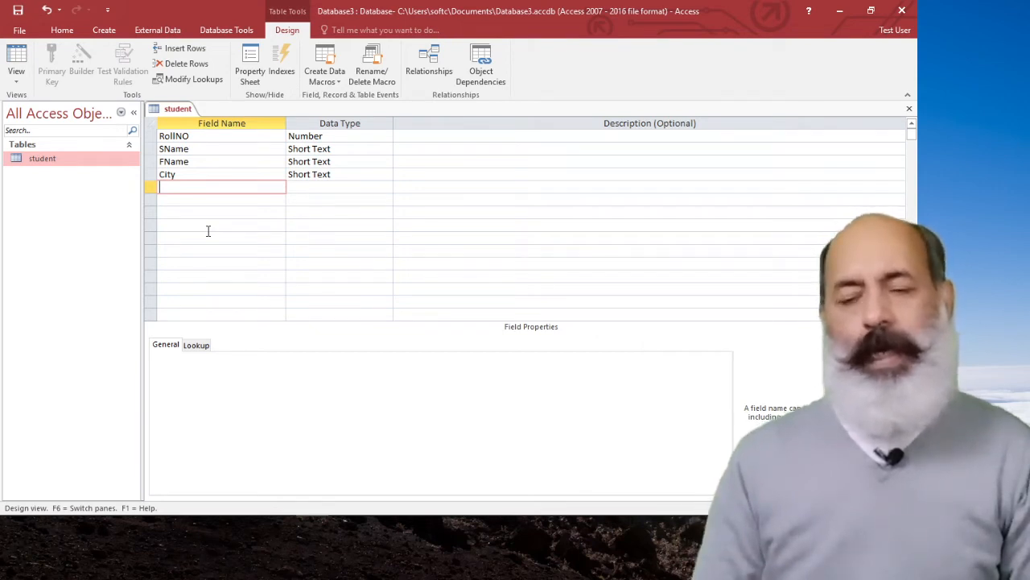
text(S)
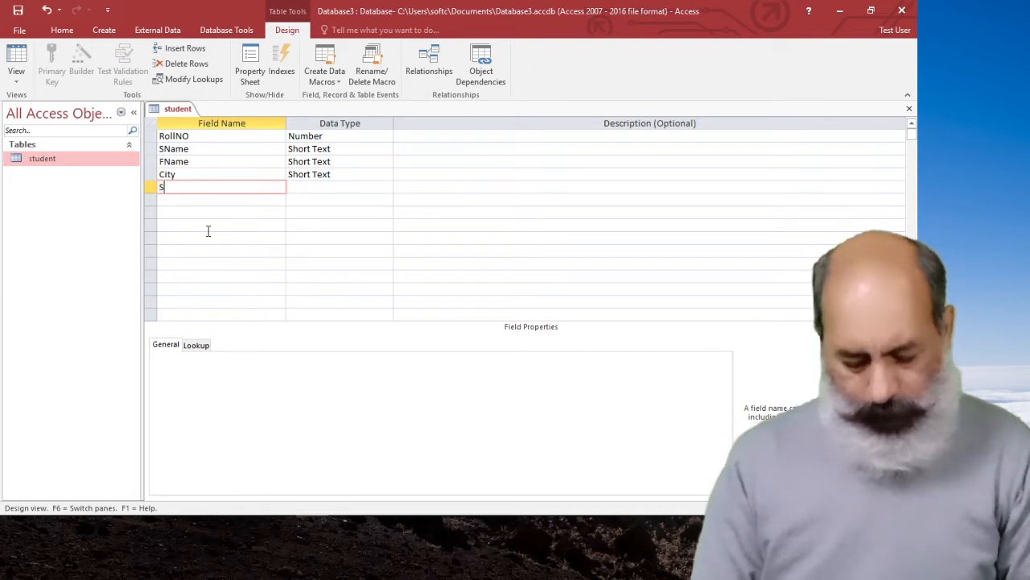
text(ession)
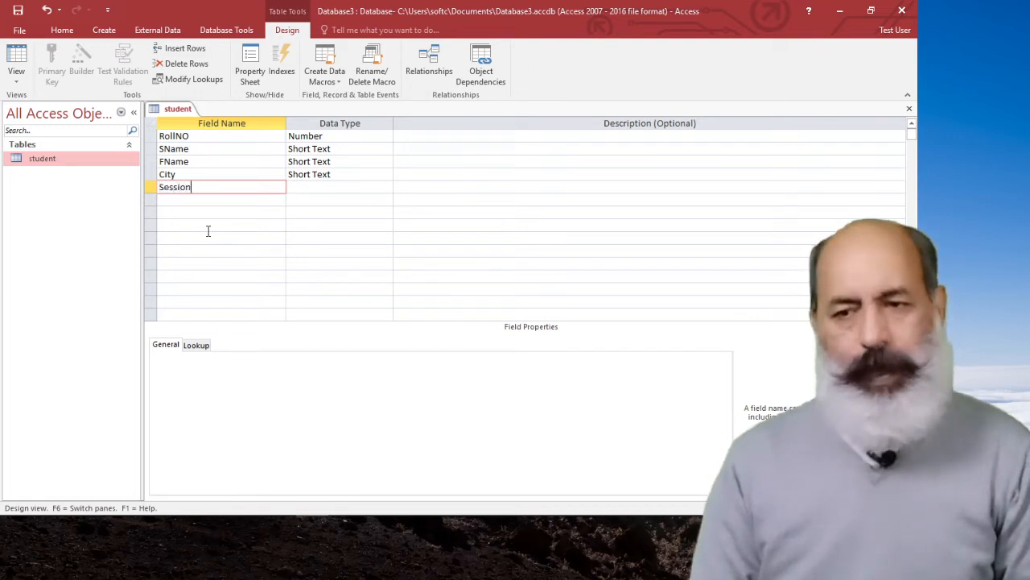
key(Tab)
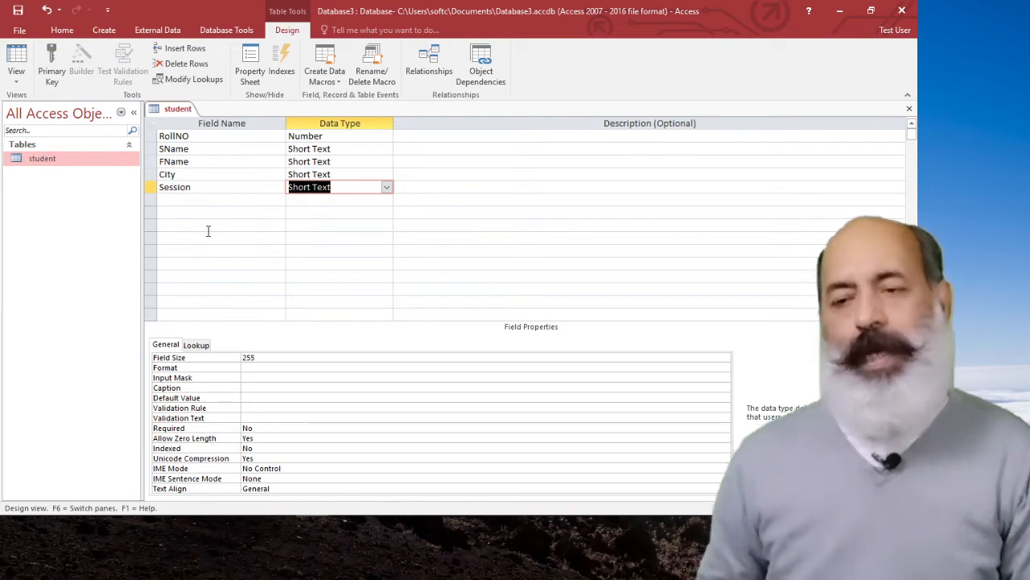
double_click(271, 357)
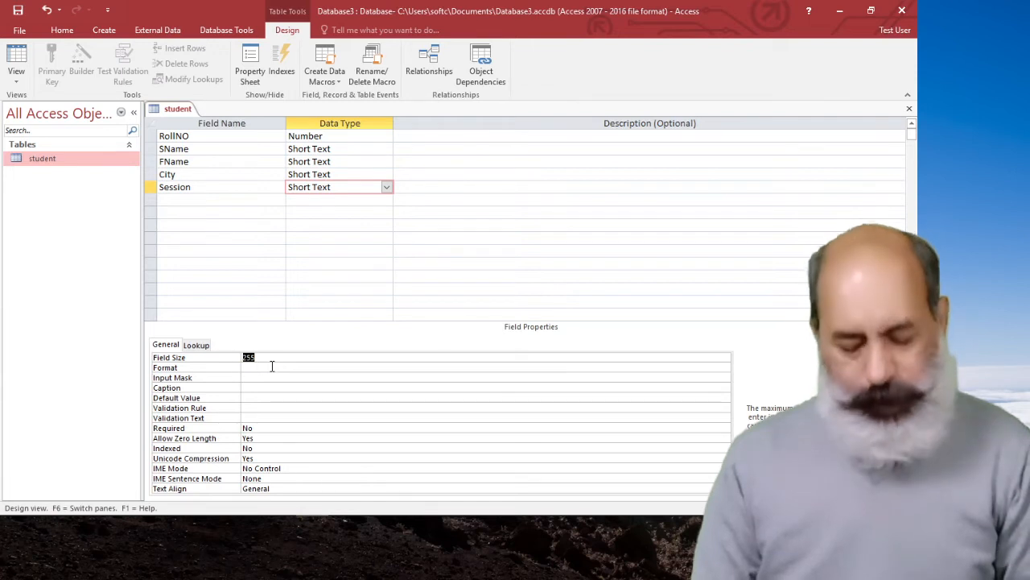
text(7)
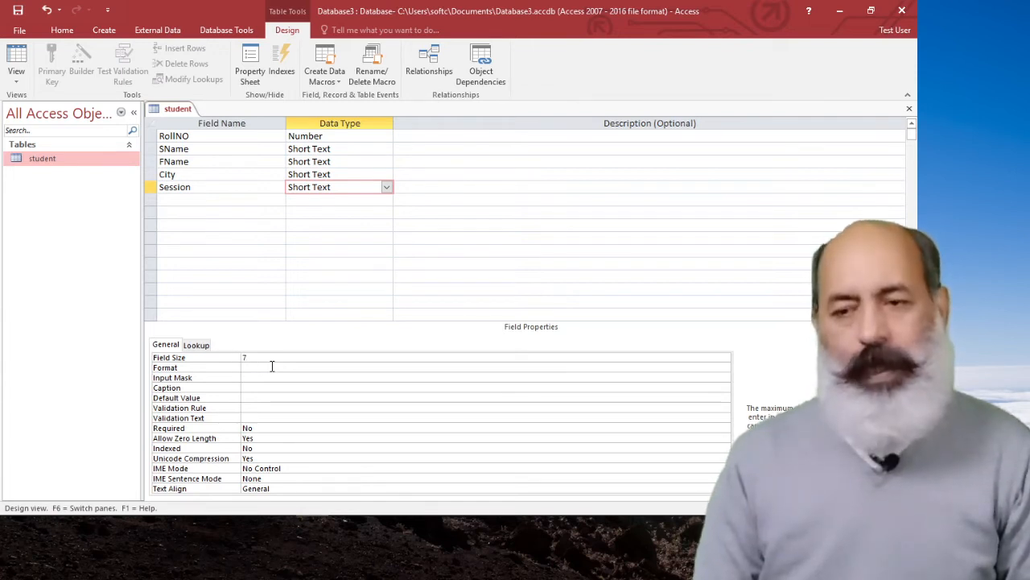
Add a Phone field below Session with the Short Text data type.
click(173, 197)
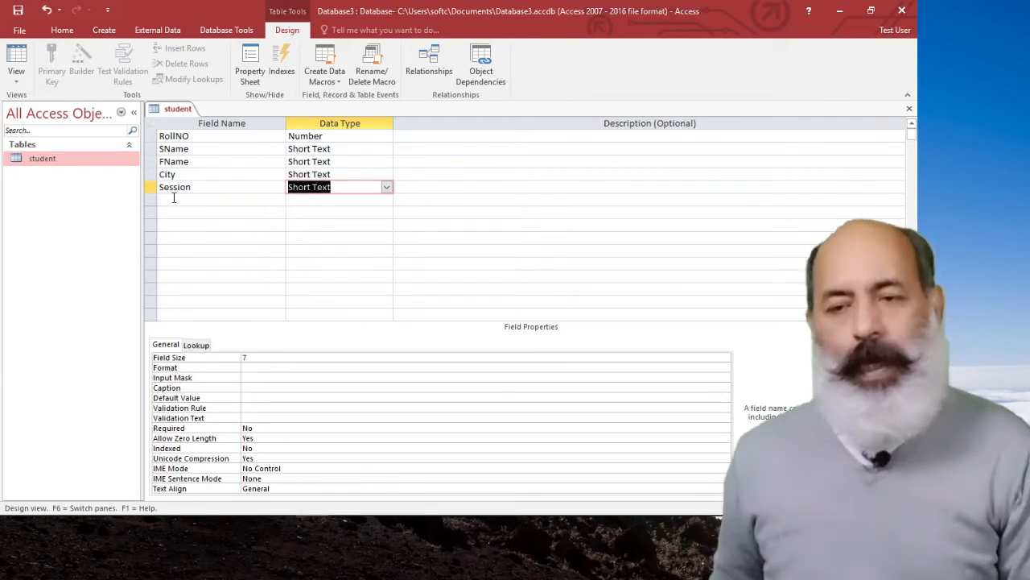
click(173, 199)
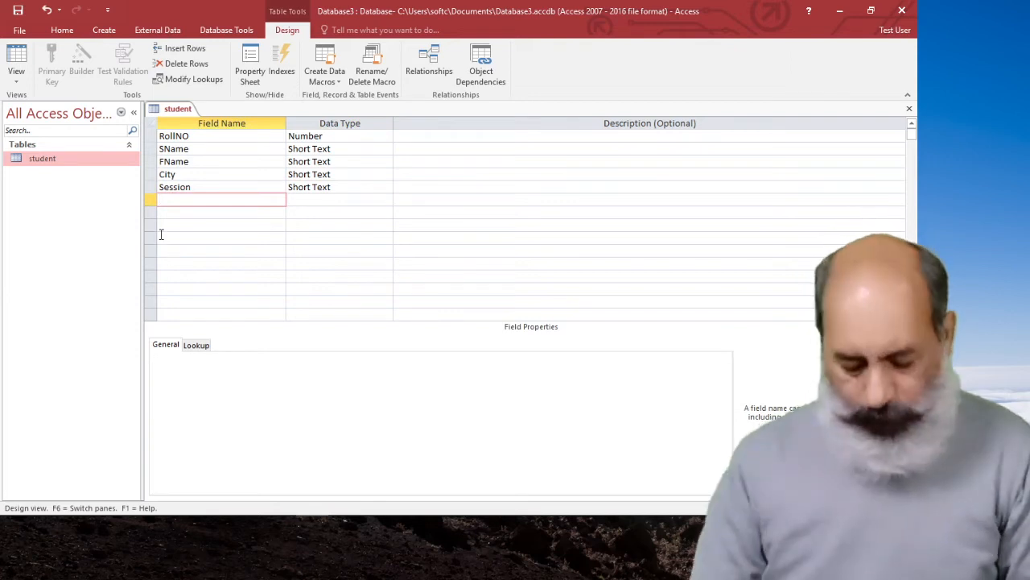
text(Phone)
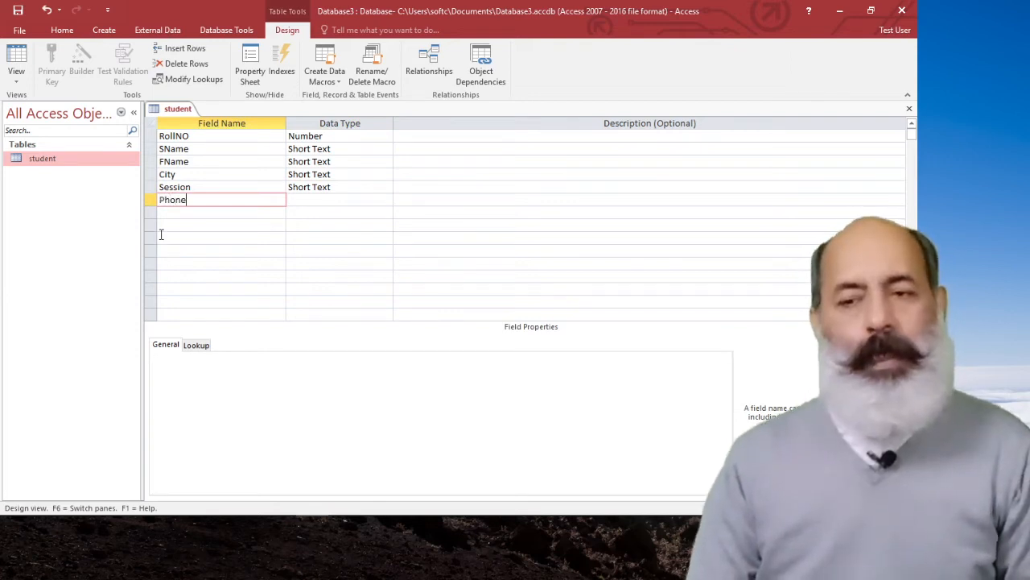
key(Tab)
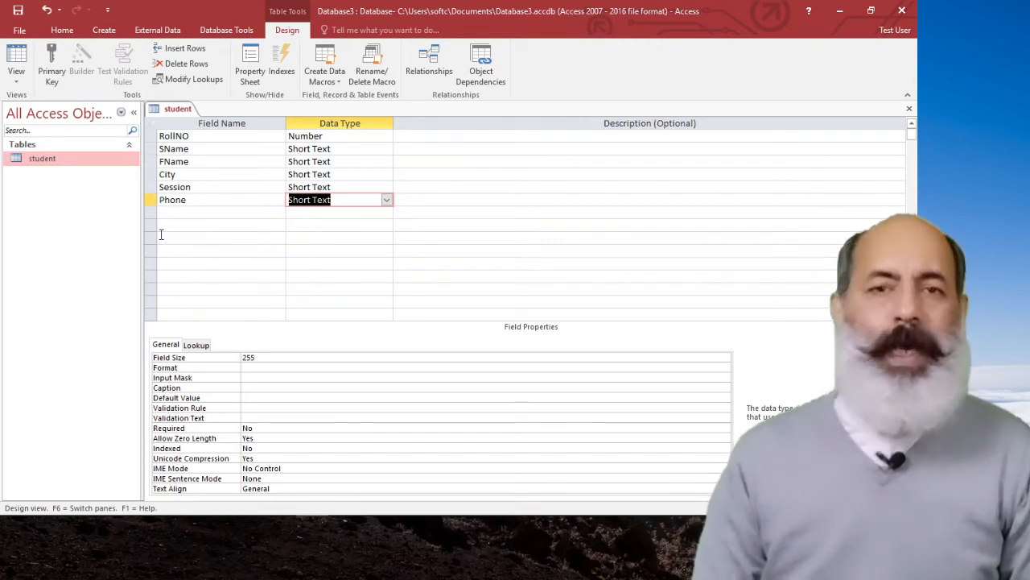
text(T)
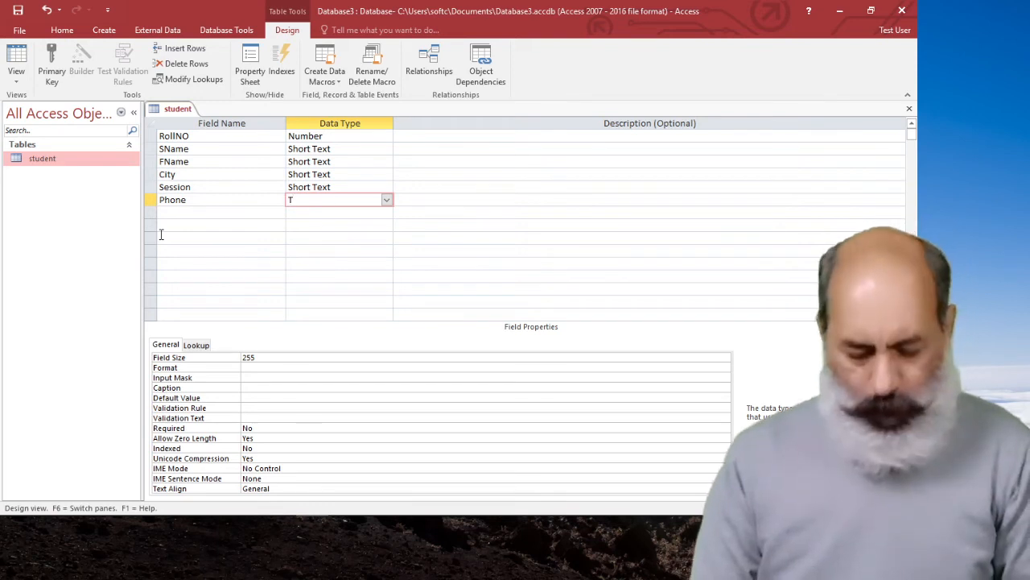
key(BackSpace)
text(short Text)
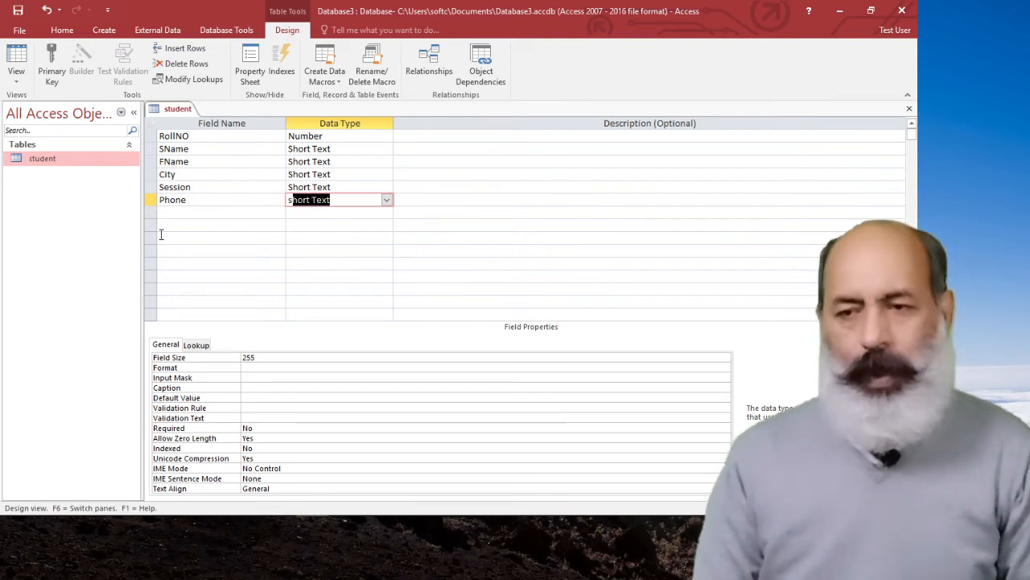
Set the Phone field's size to 30.
click(252, 357)
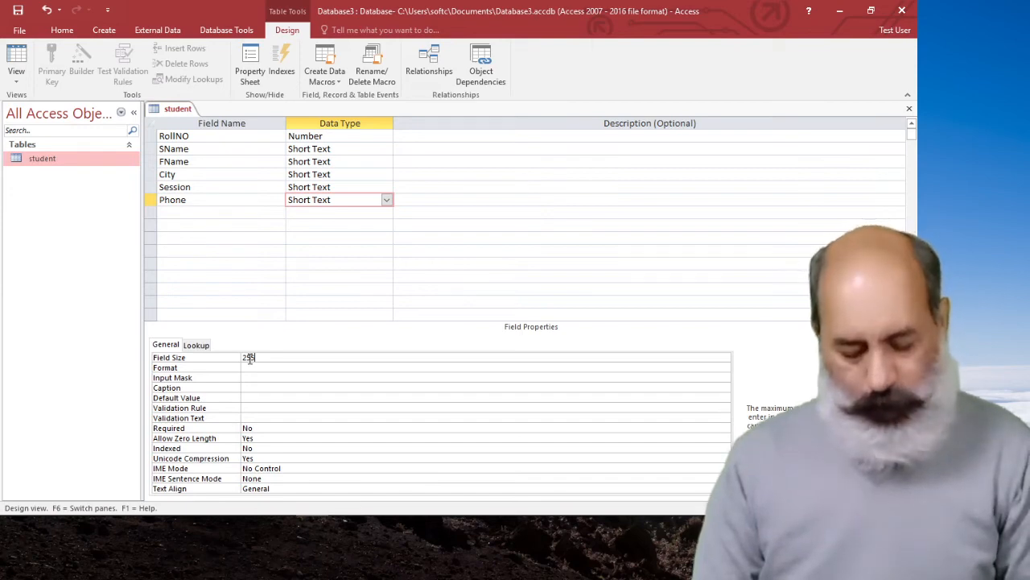
text(30)
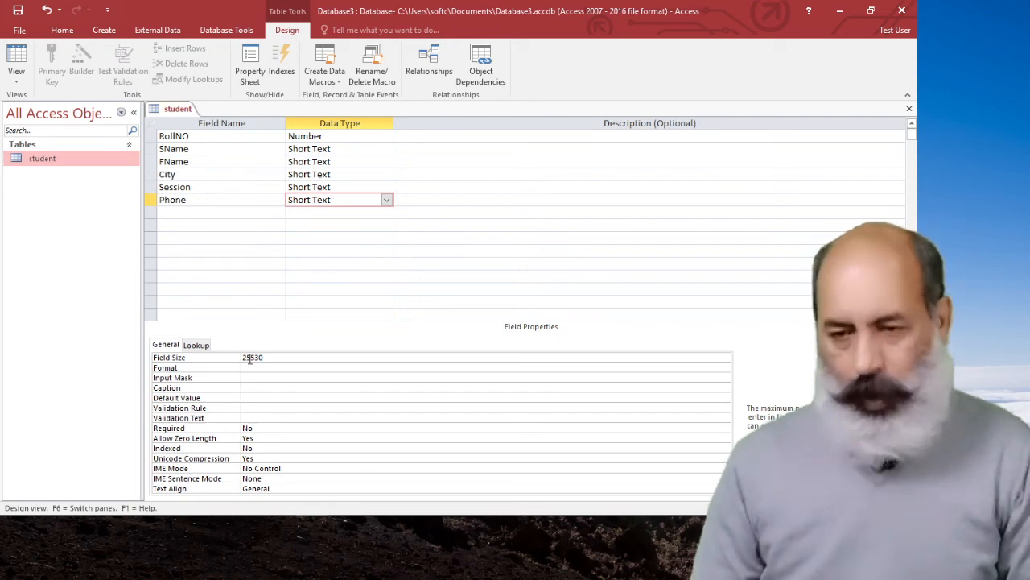
key(BackSpace)
key(BackSpace)
key(BackSpace)
key(BackSpace)
key(BackSpace)
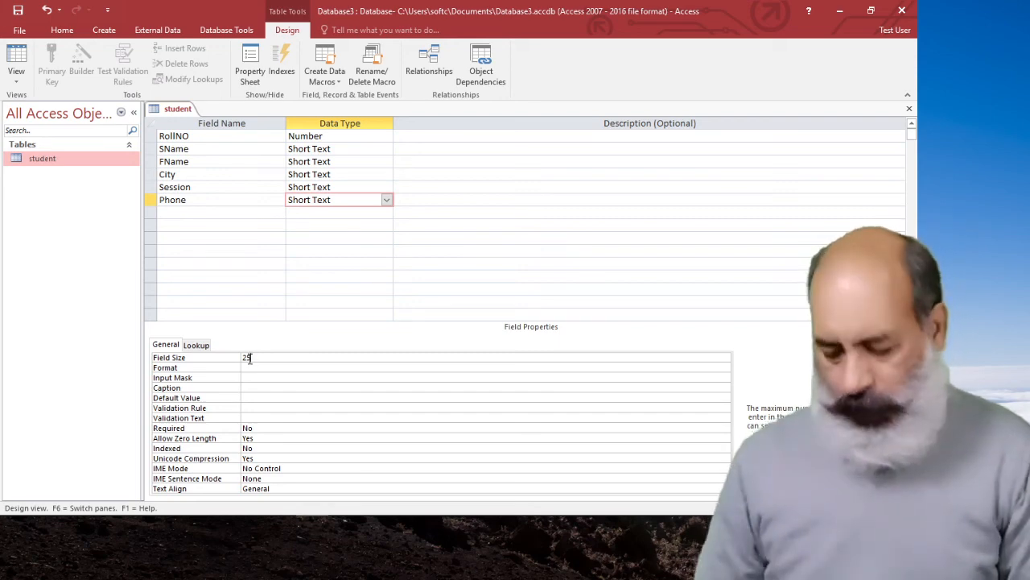
text(30)
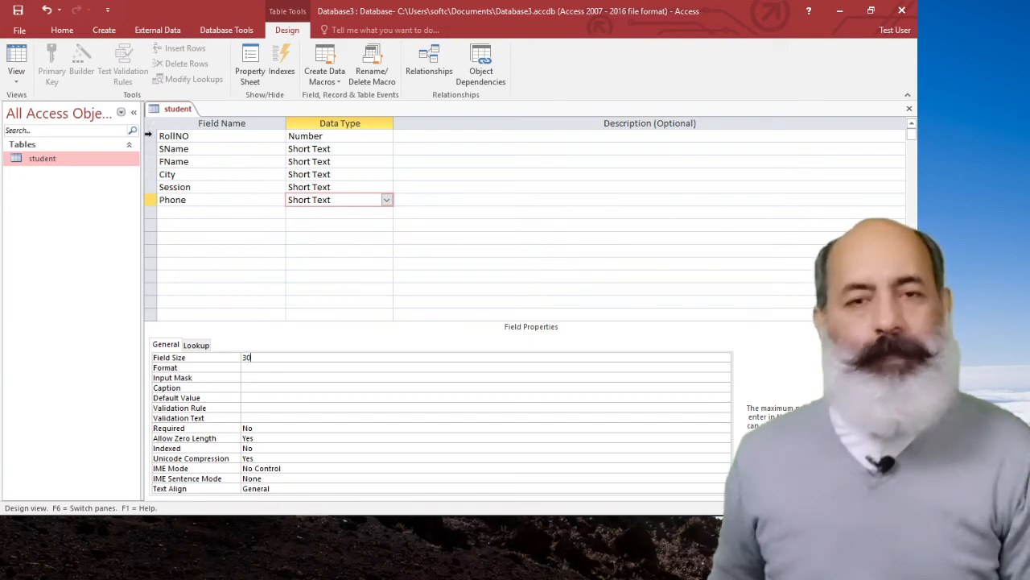
Make RollNO the primary key of the student table and remove that key again.
click(149, 136)
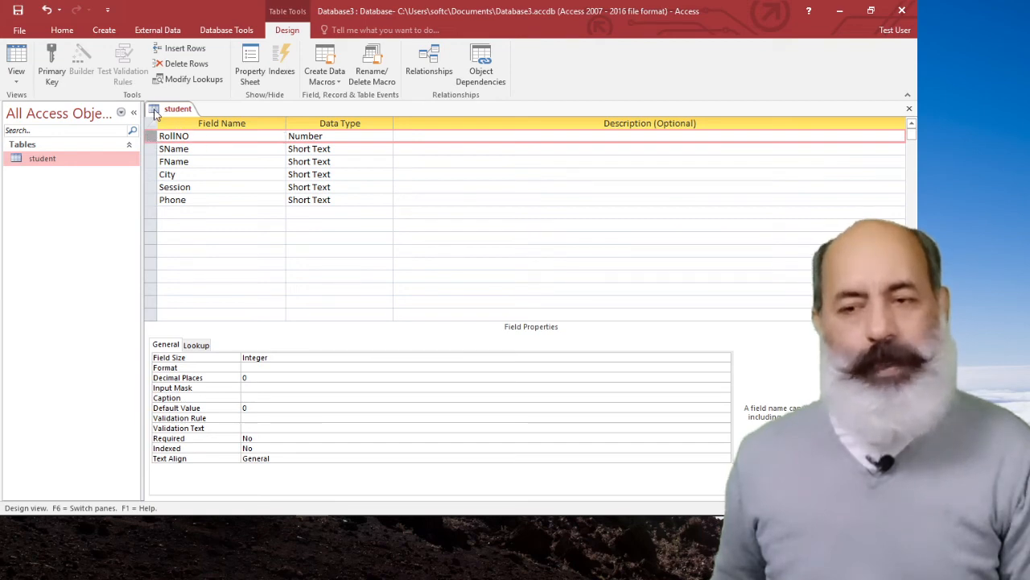
click(62, 64)
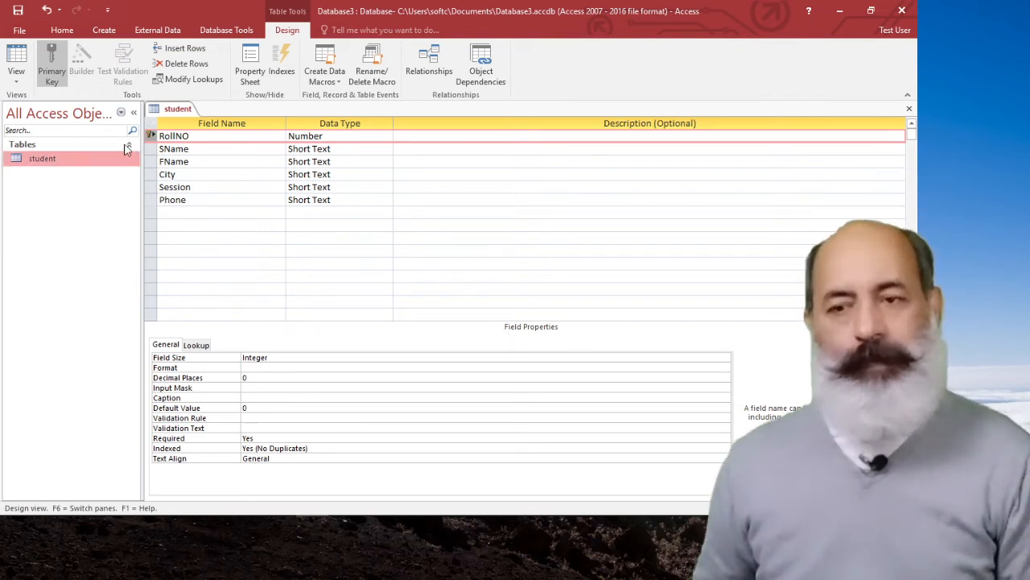
click(51, 56)
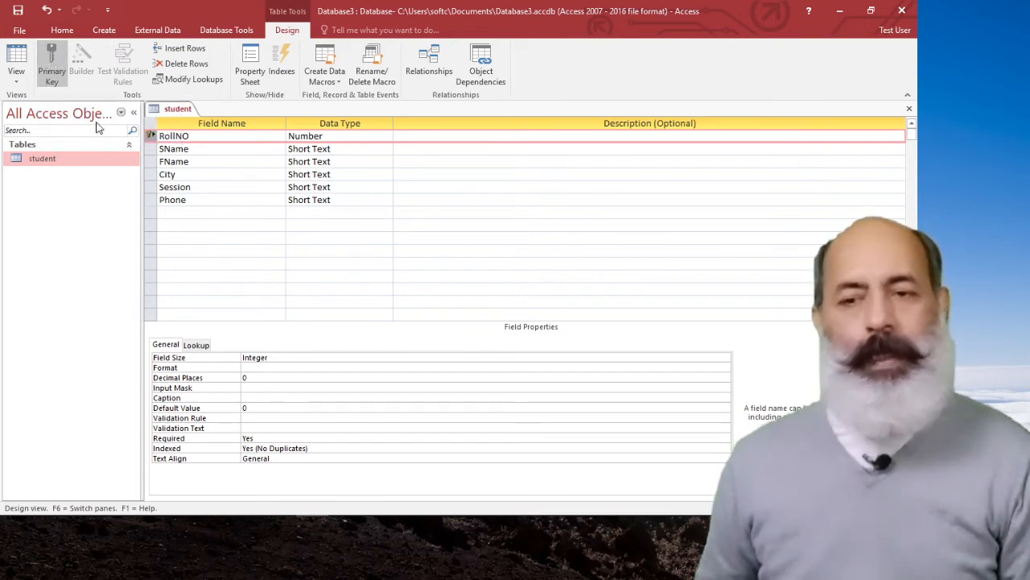
click(60, 53)
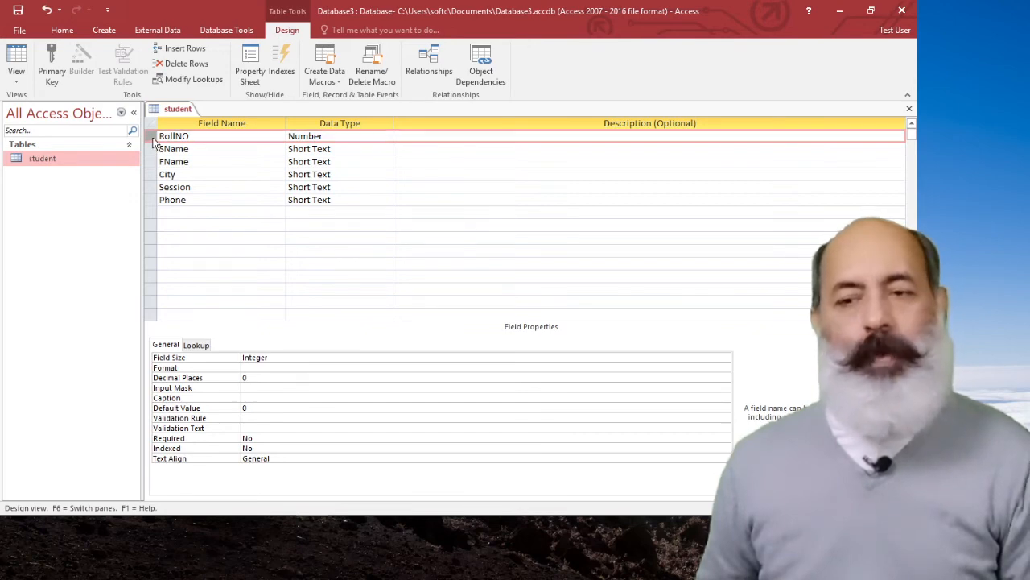
click(153, 187)
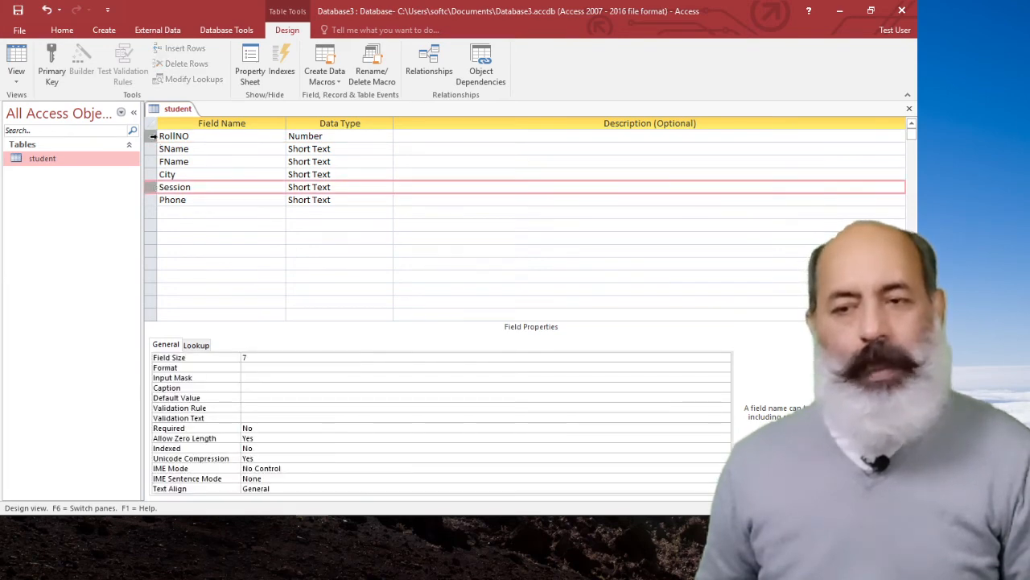
click(155, 138)
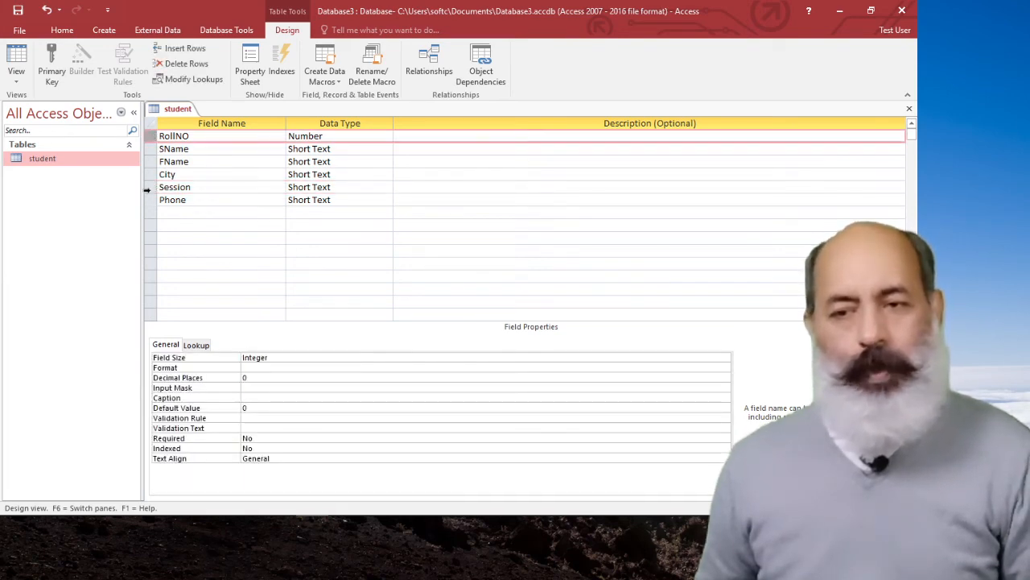
click(148, 187)
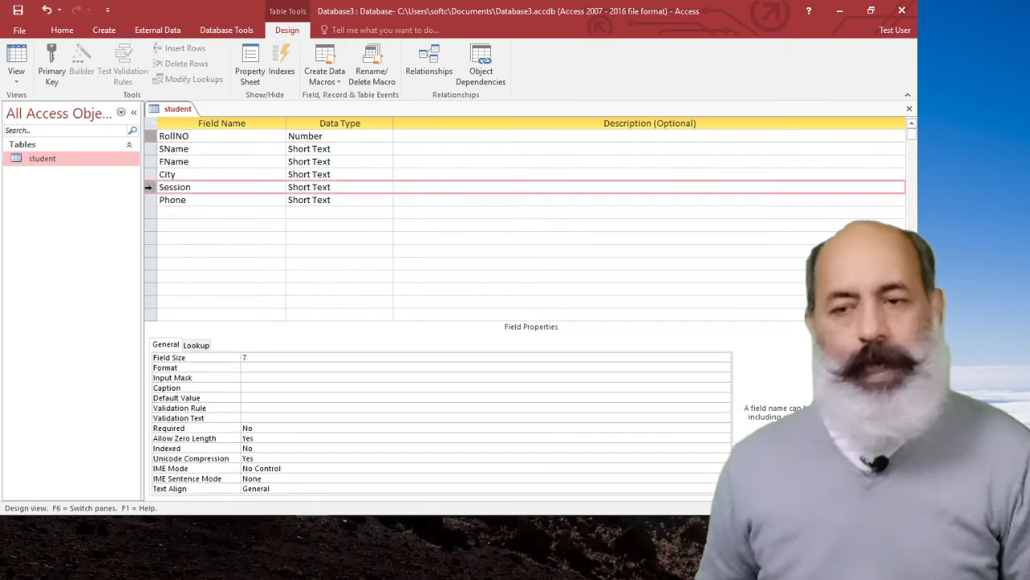
click(152, 137)
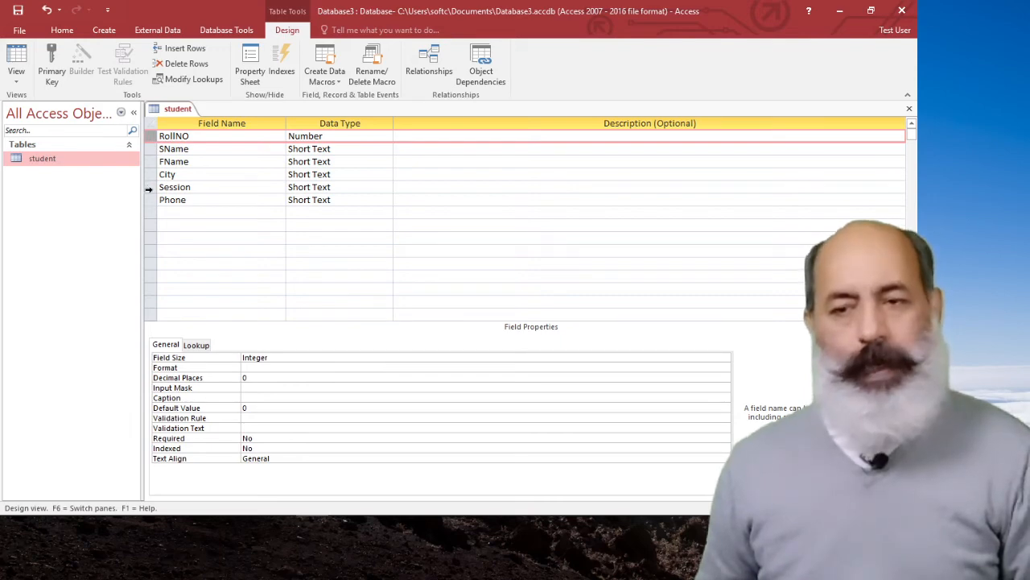
shift+click(148, 188)
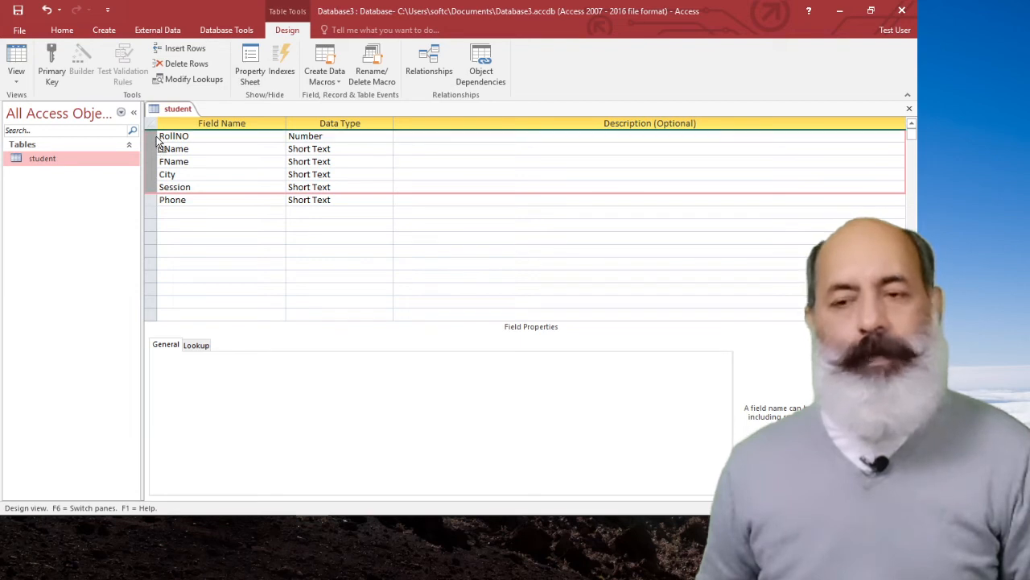
click(205, 212)
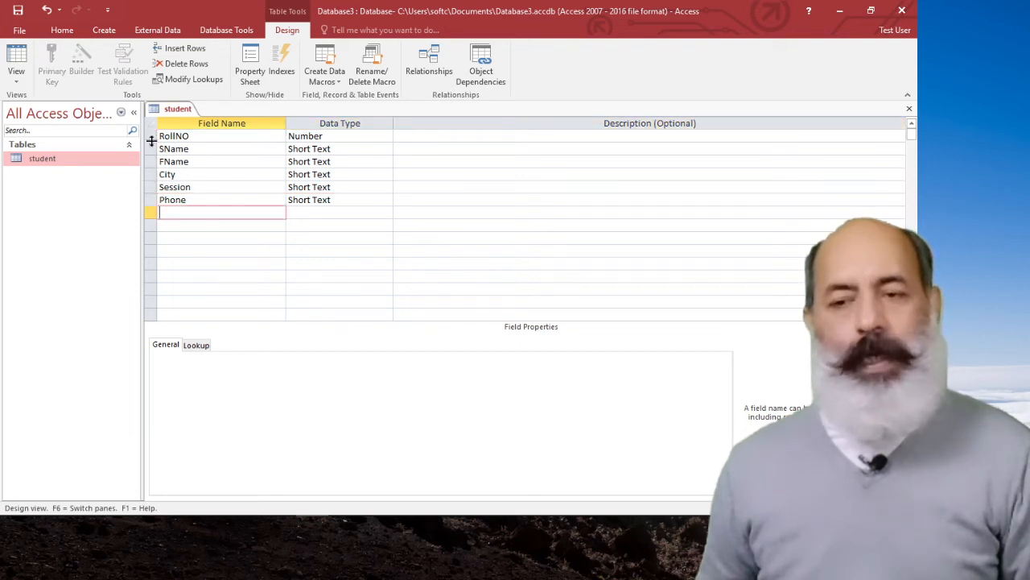
Make RollNO and Session a composite primary key of the student table and remove that key again.
click(151, 136)
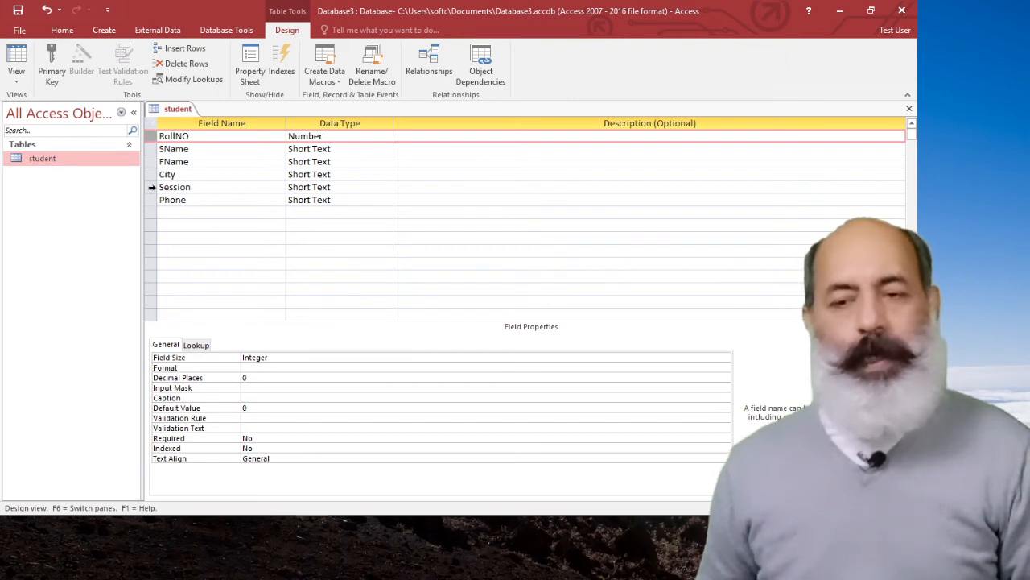
click(151, 187)
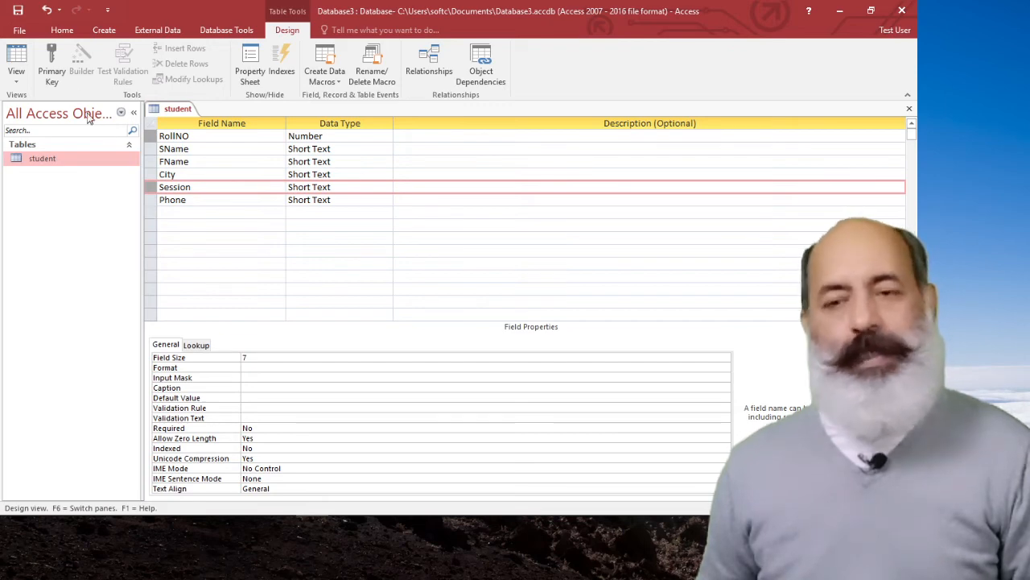
click(53, 56)
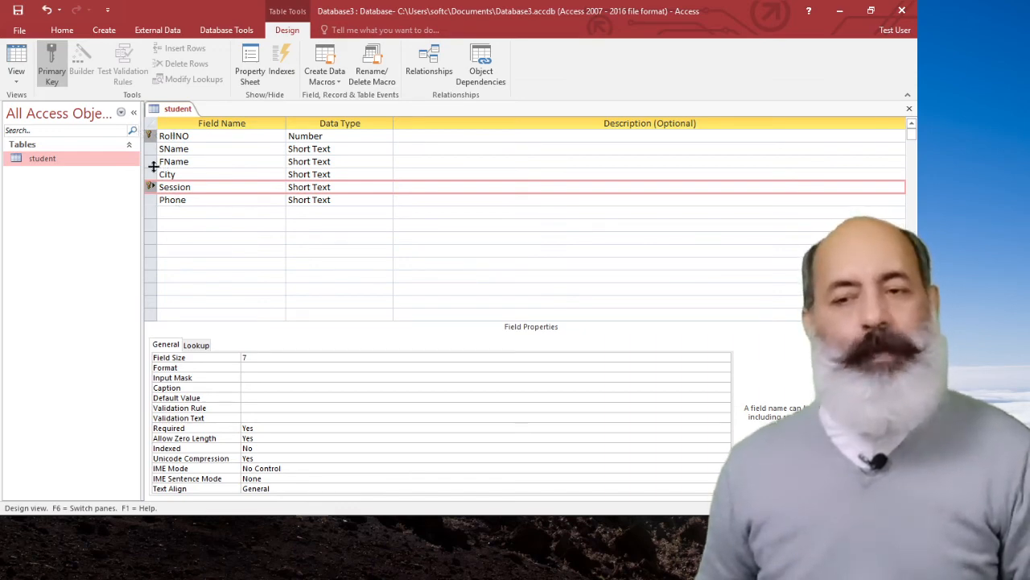
click(55, 60)
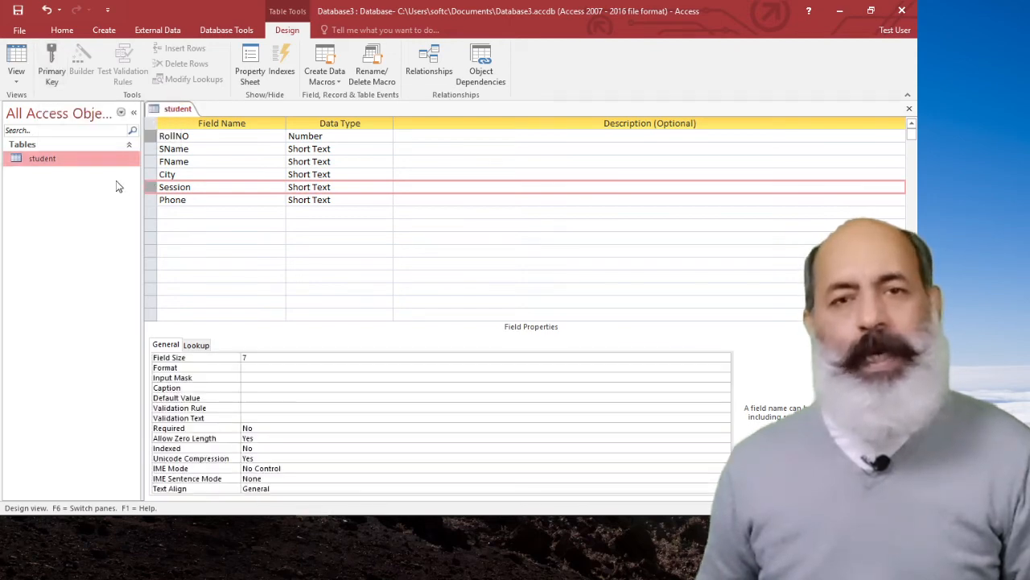
click(213, 221)
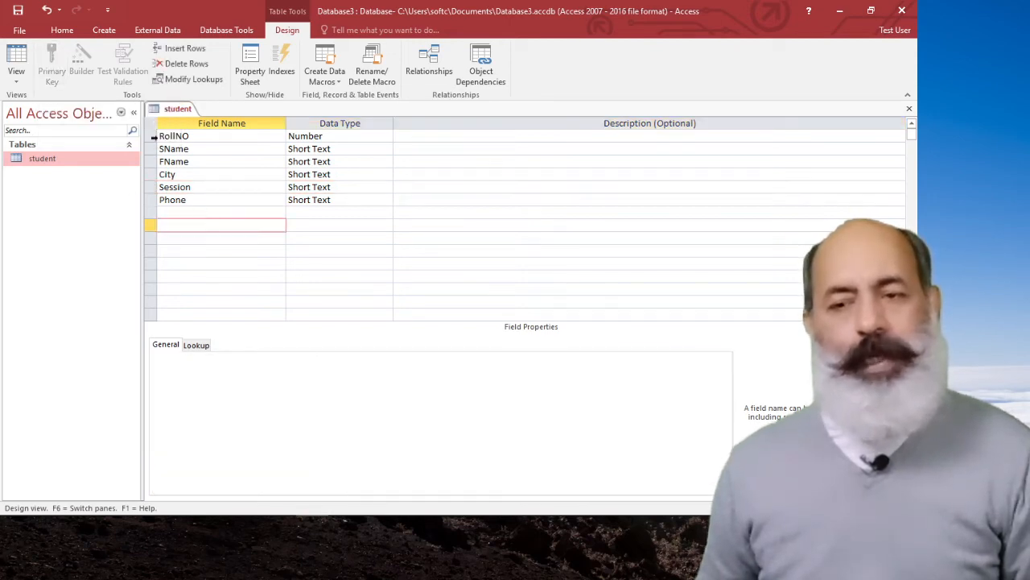
Make RollNO alone the primary key of the student table and save the table design.
click(150, 136)
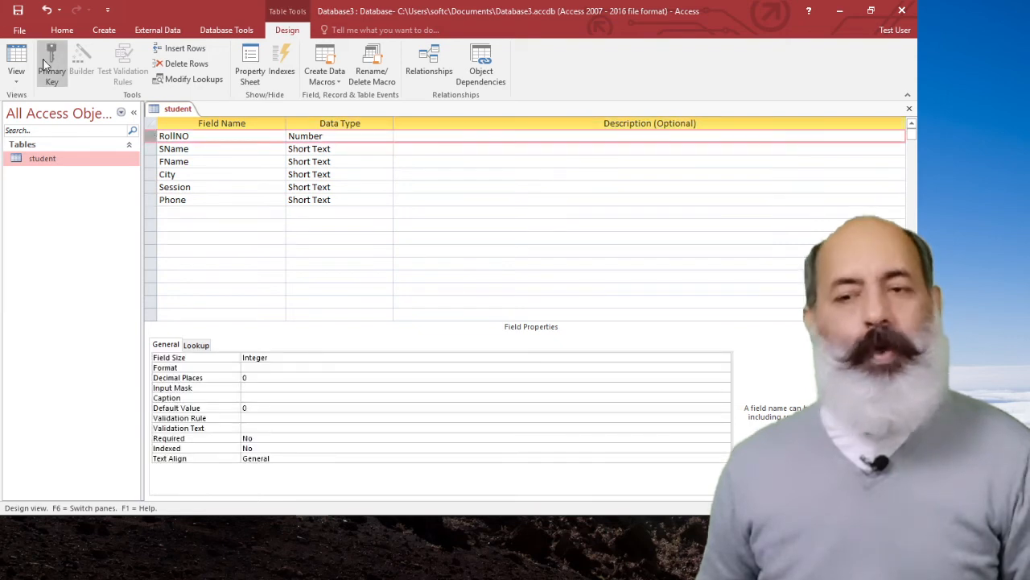
click(46, 64)
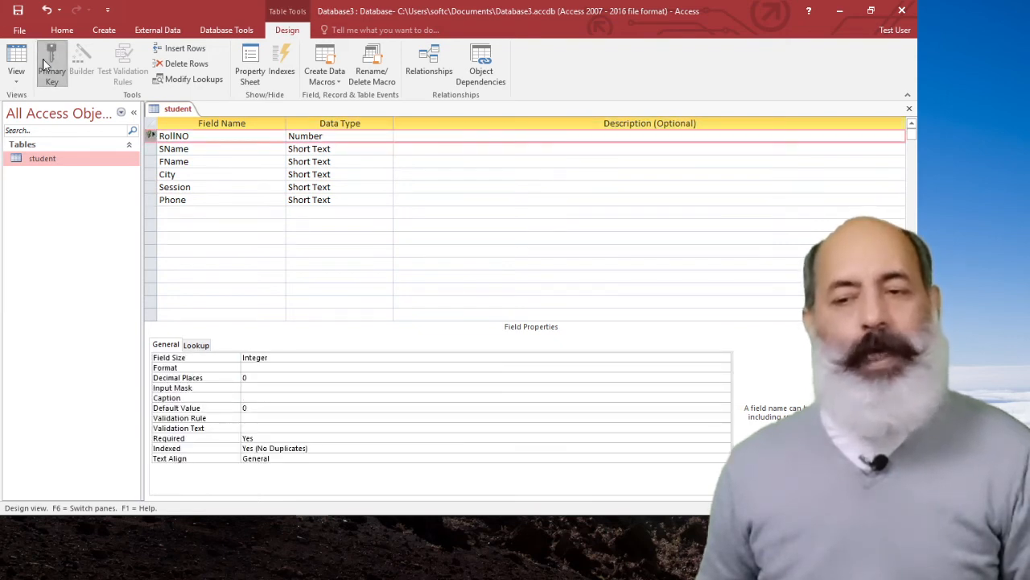
click(48, 65)
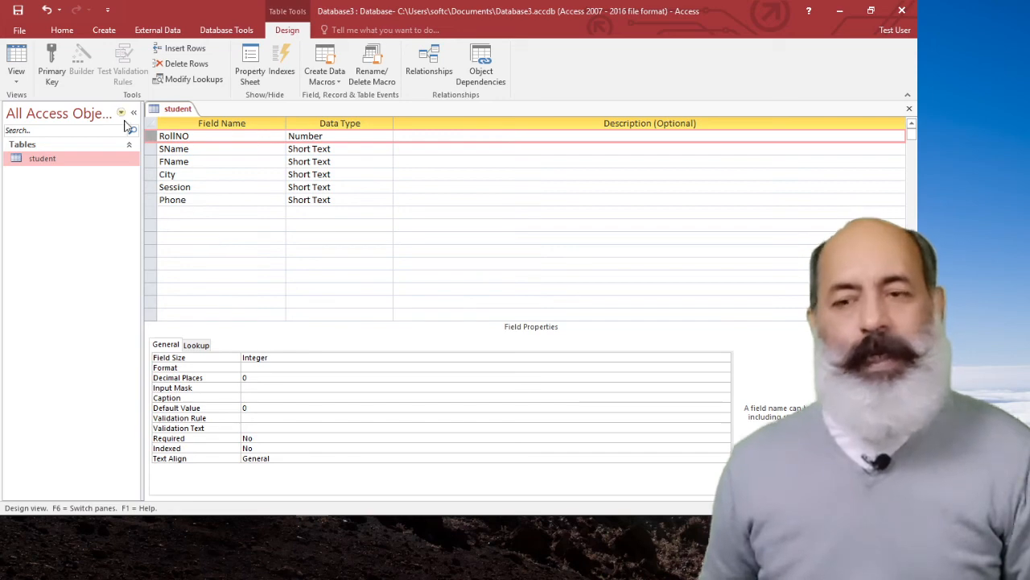
click(49, 54)
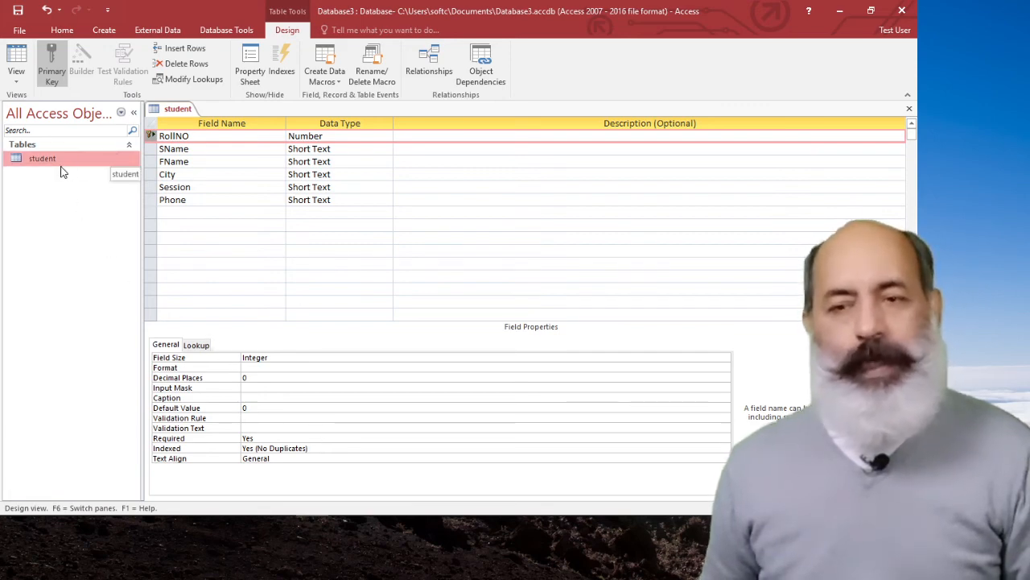
click(18, 11)
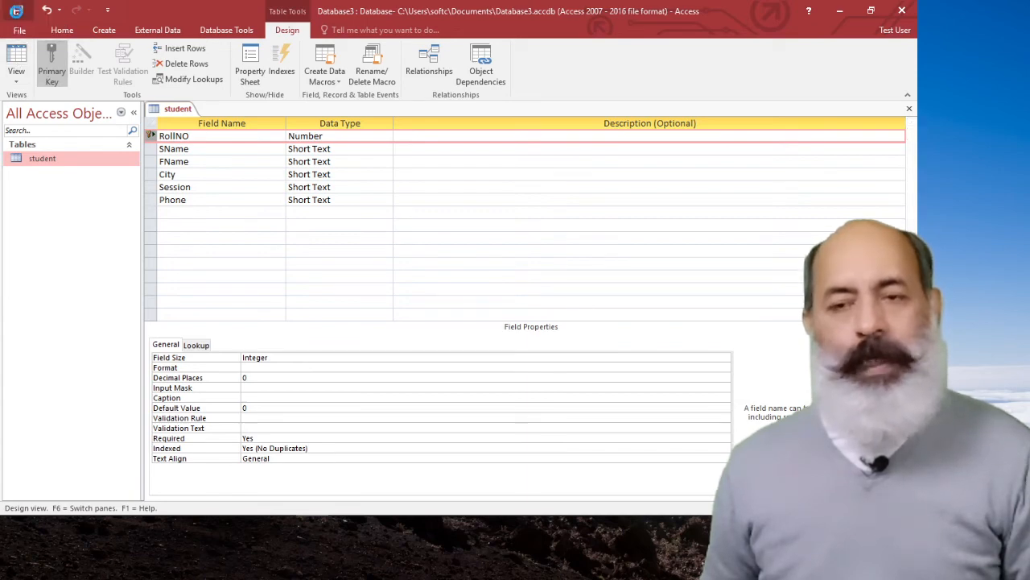
Switch the student table to Datasheet View for entering records.
click(23, 79)
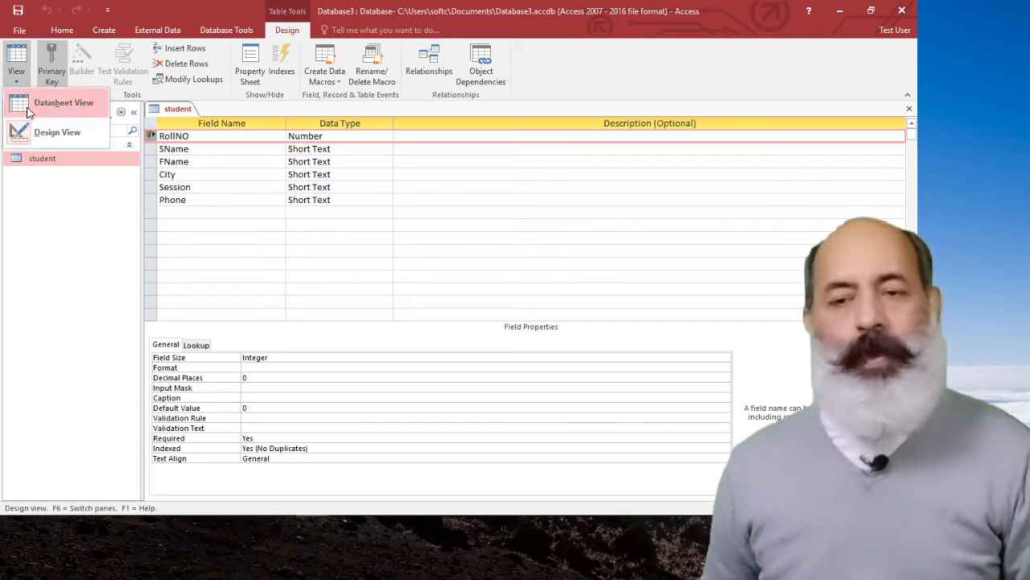
click(28, 110)
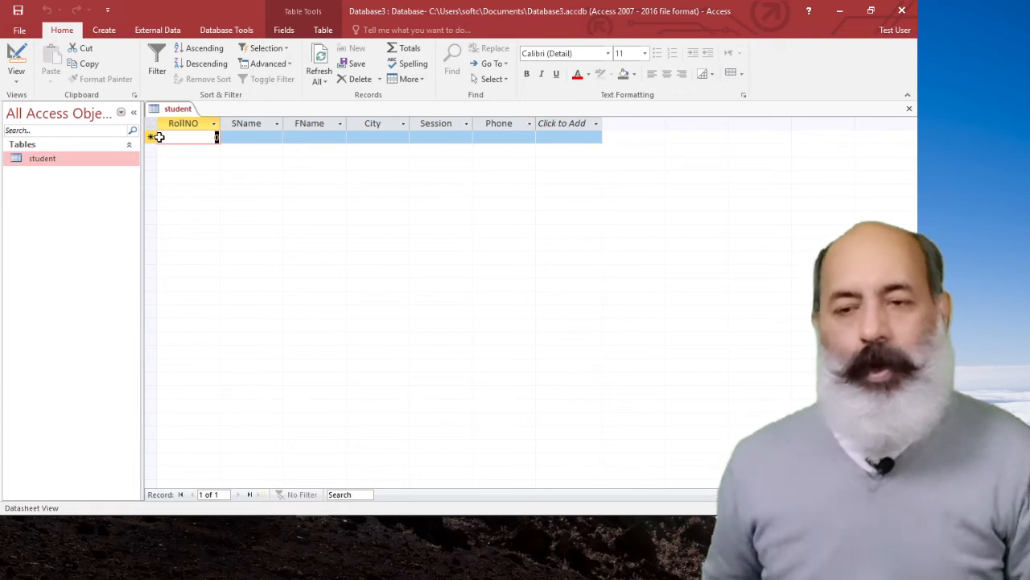
mouse_move(187, 492)
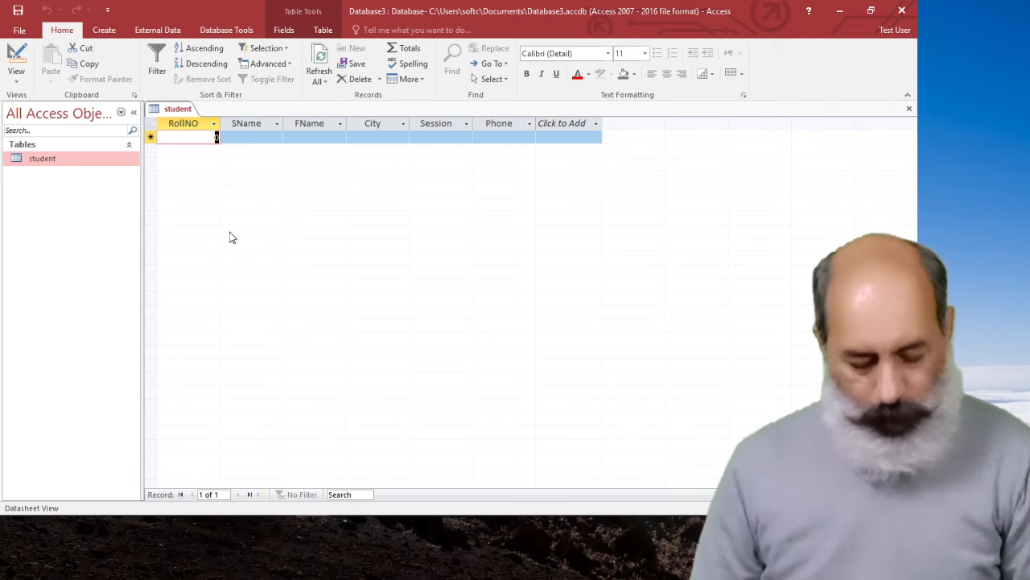
Start the first student record by entering the student's roll number, the SName value and the FName value.
text(2012)
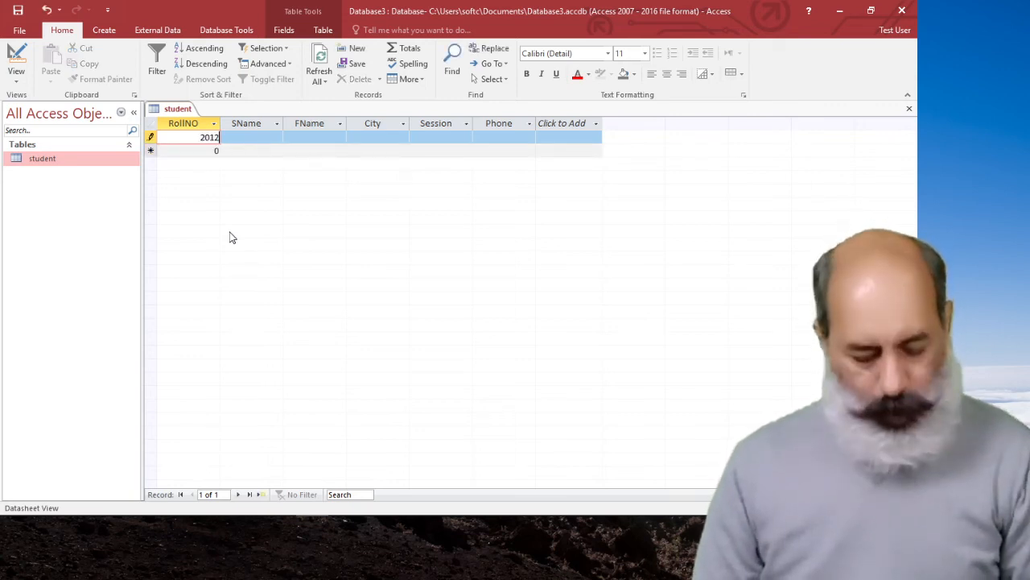
key(Tab)
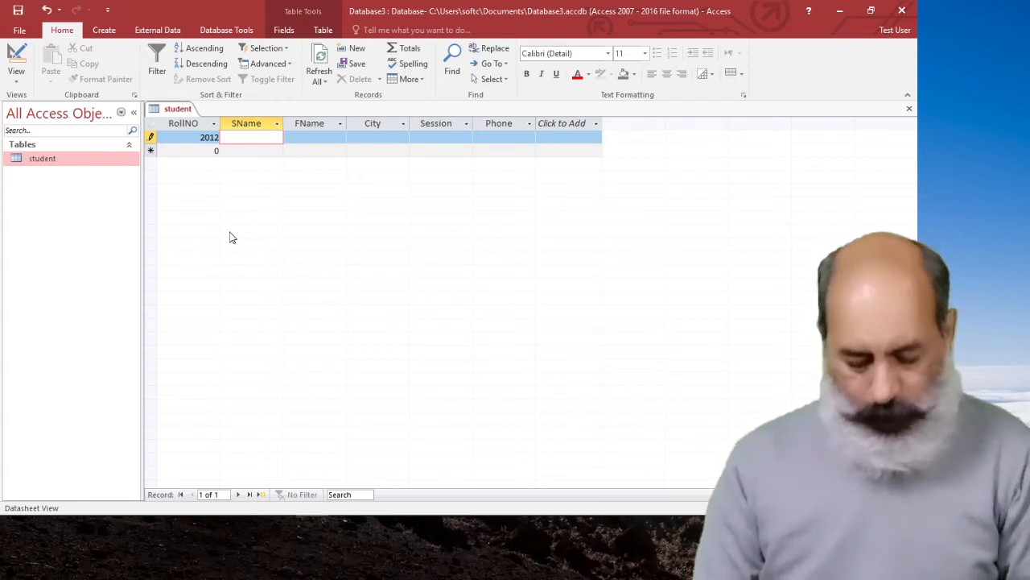
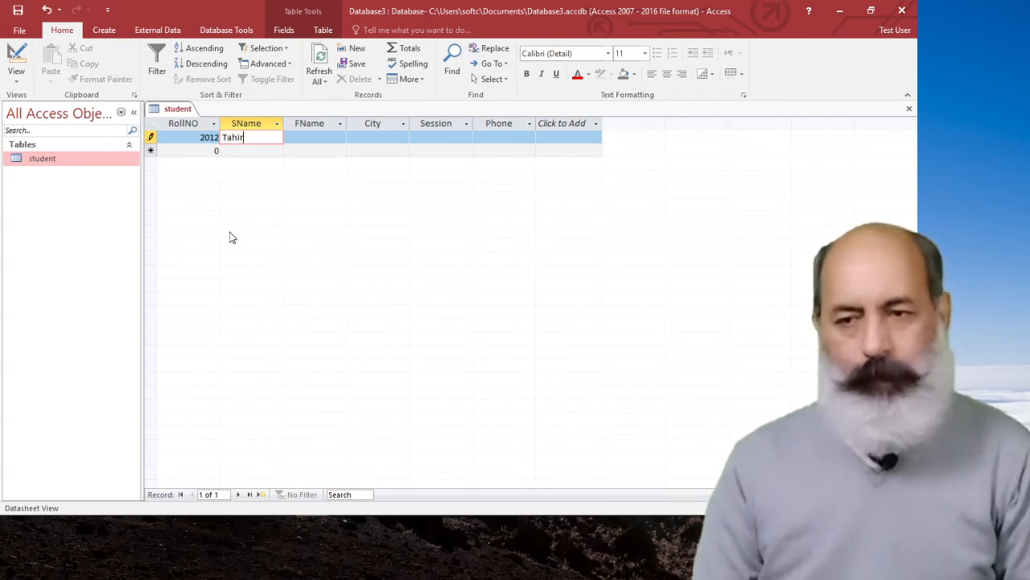
key(Tab)
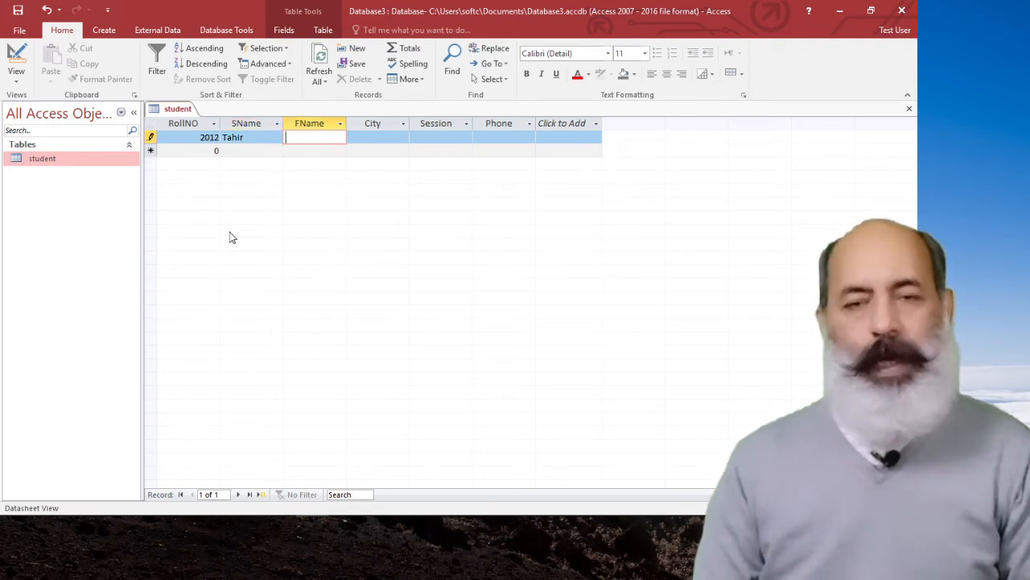
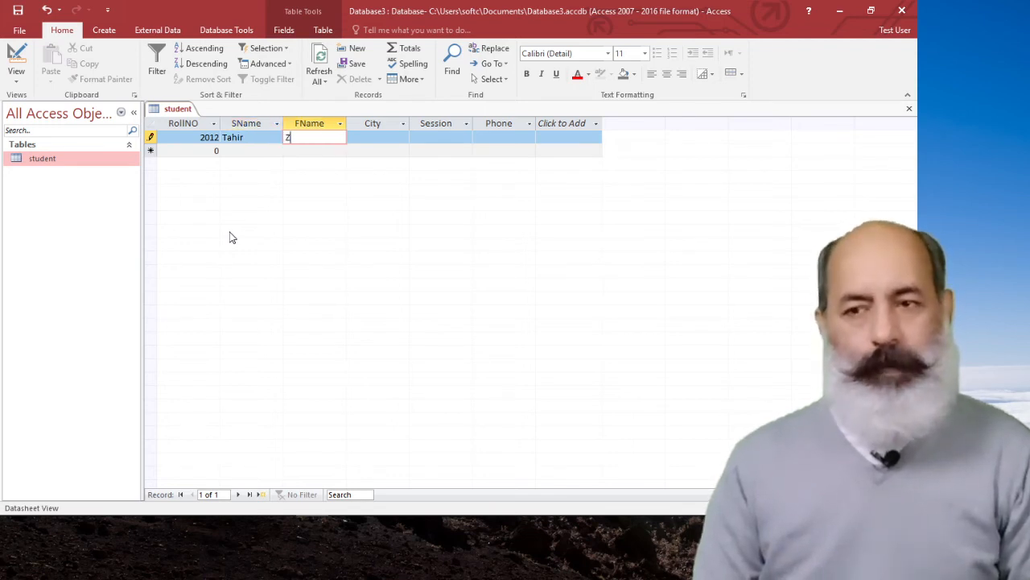
key(Tab)
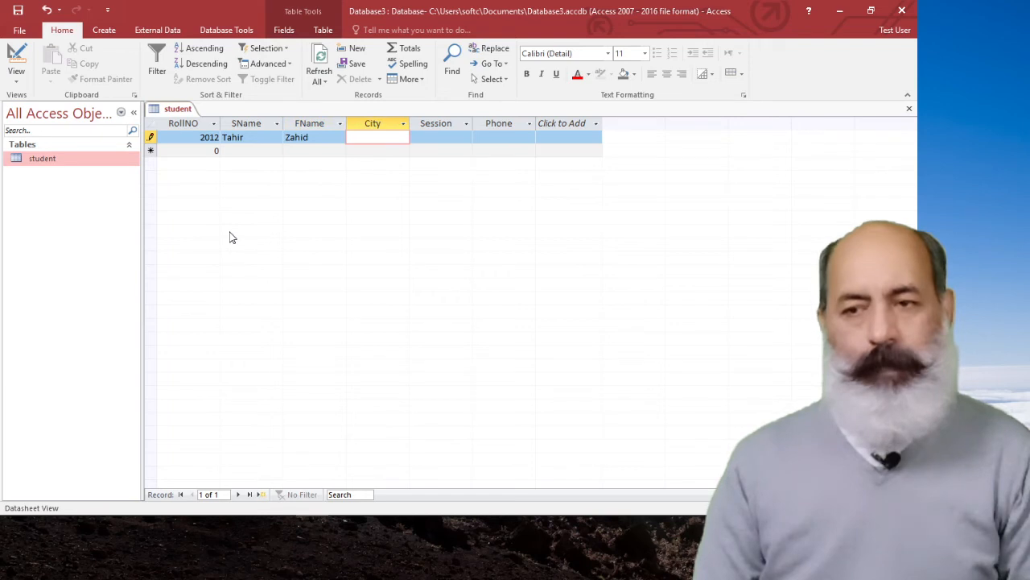
Enter FSD as the City and 2018 as the Session of the first student record.
text(F)
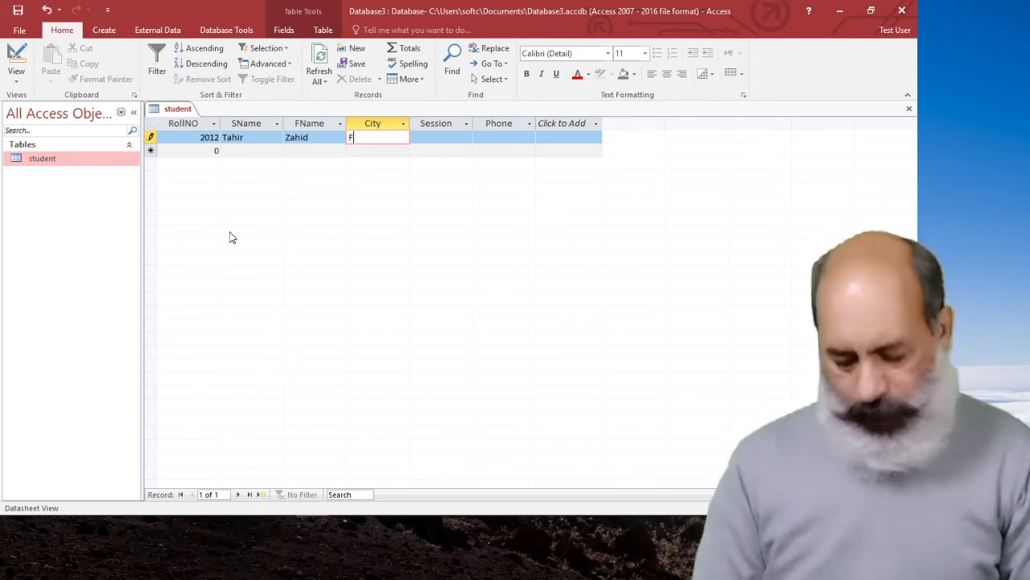
text(SD)
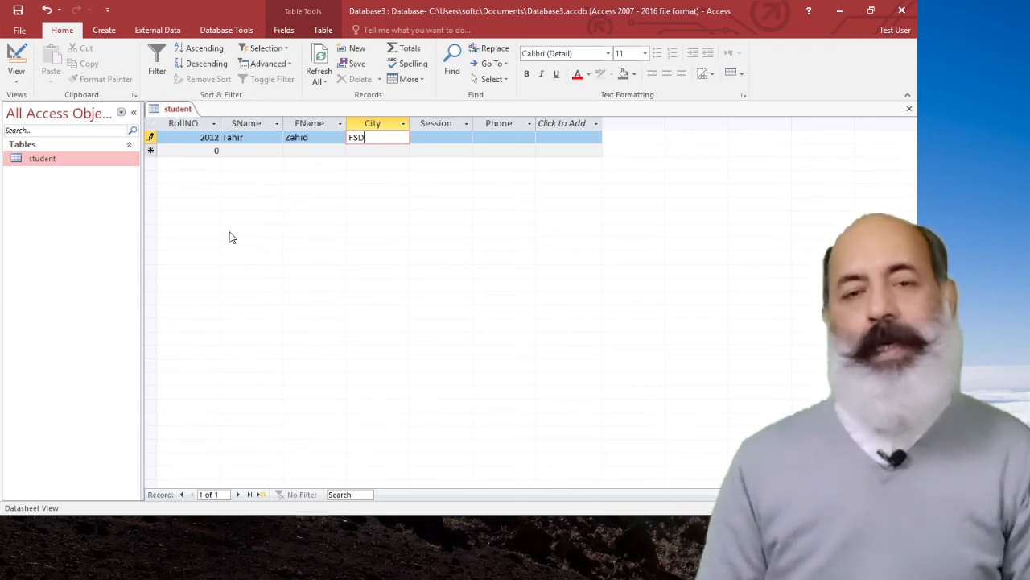
key(Tab)
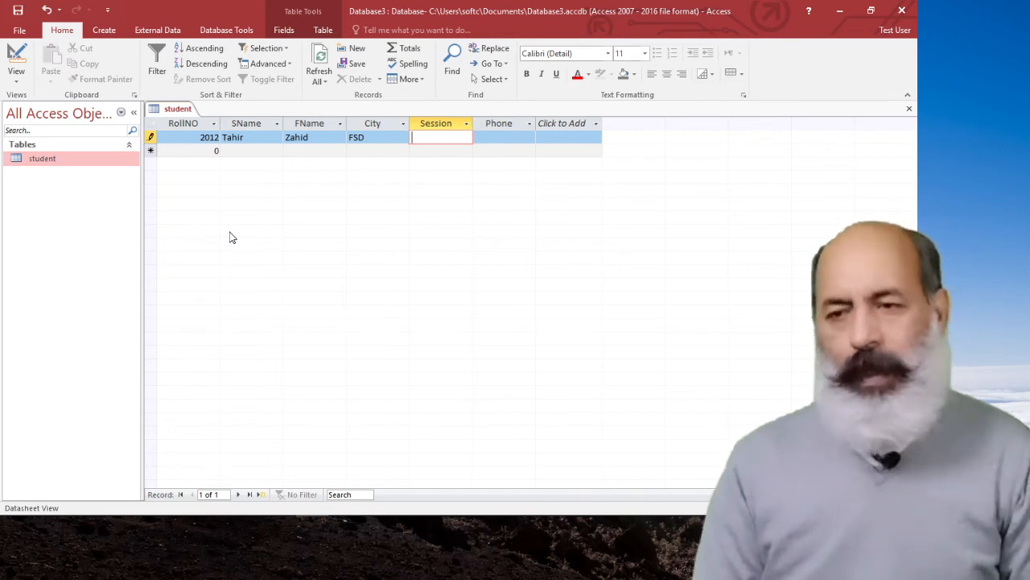
text(2018)
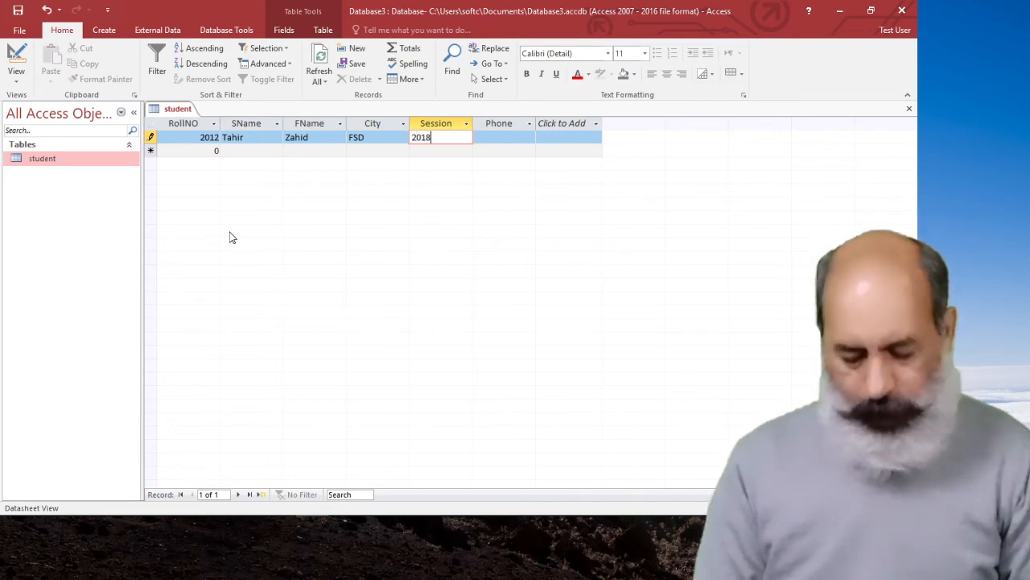
key(Tab)
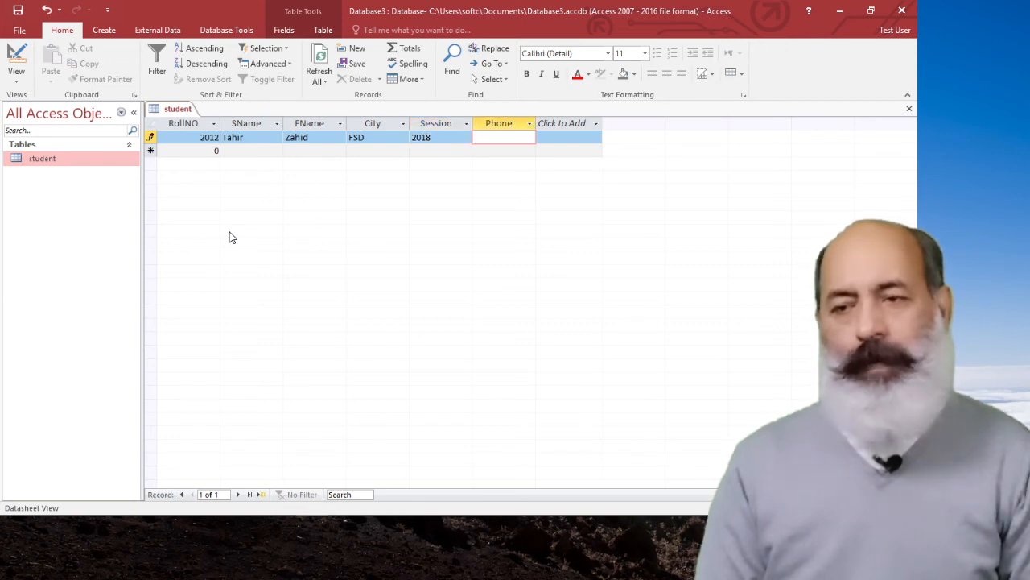
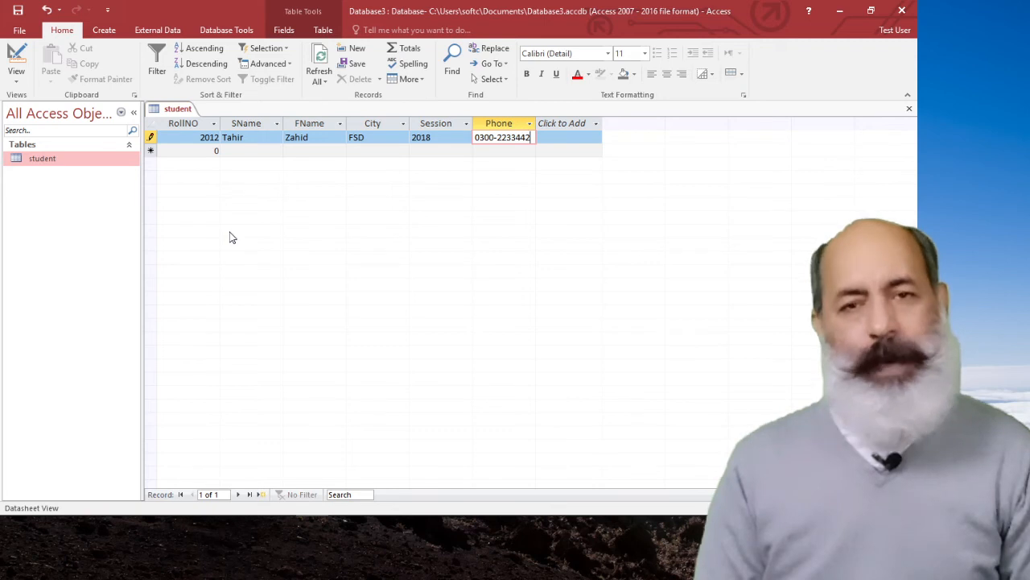
Enter the student's phone number in the Phone field and complete the first record, moving on to a new one.
key(Tab)
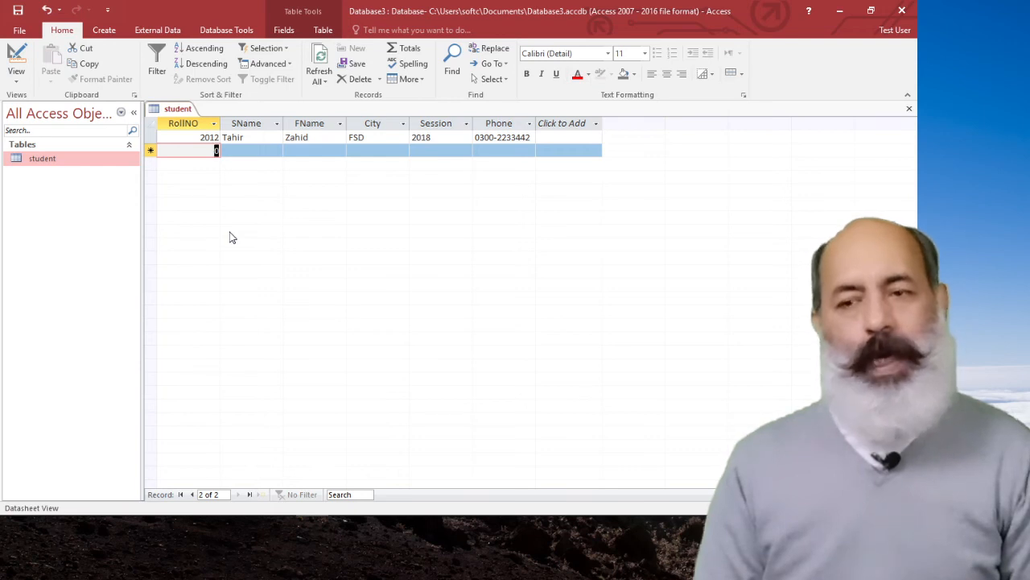
Start the second student record by entering the student's roll number, the SName value and the FName value.
text(2013)
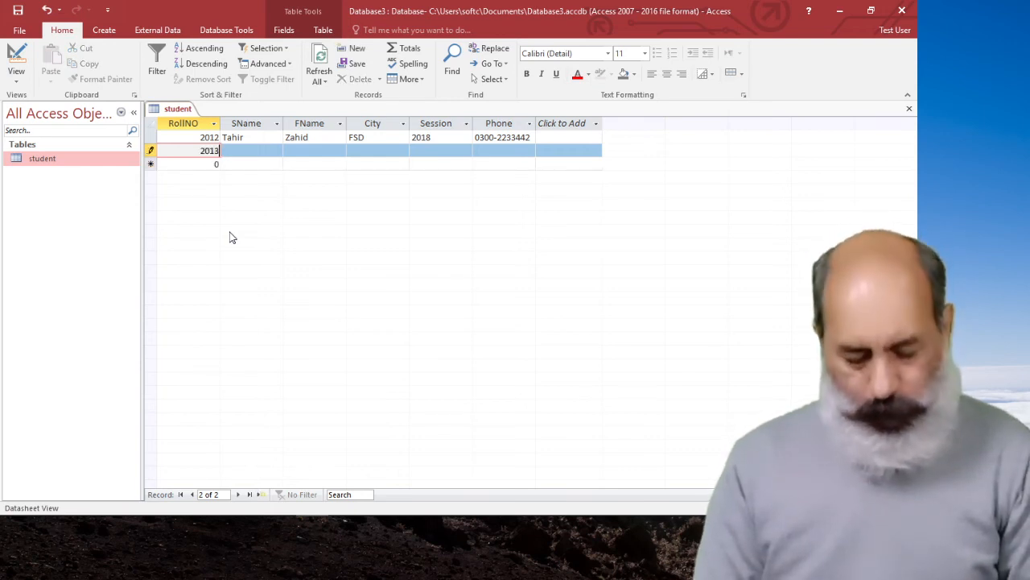
key(Tab)
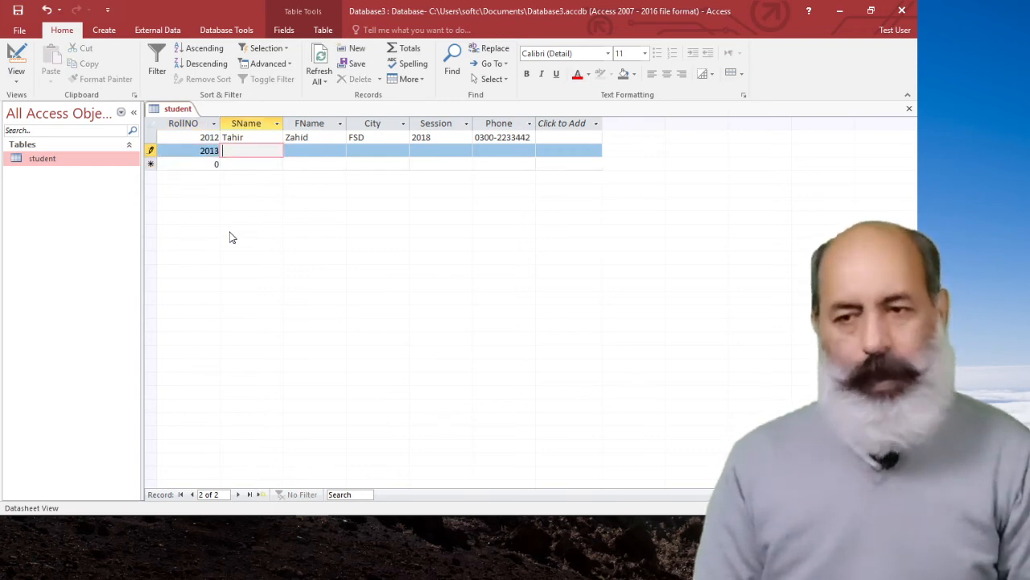
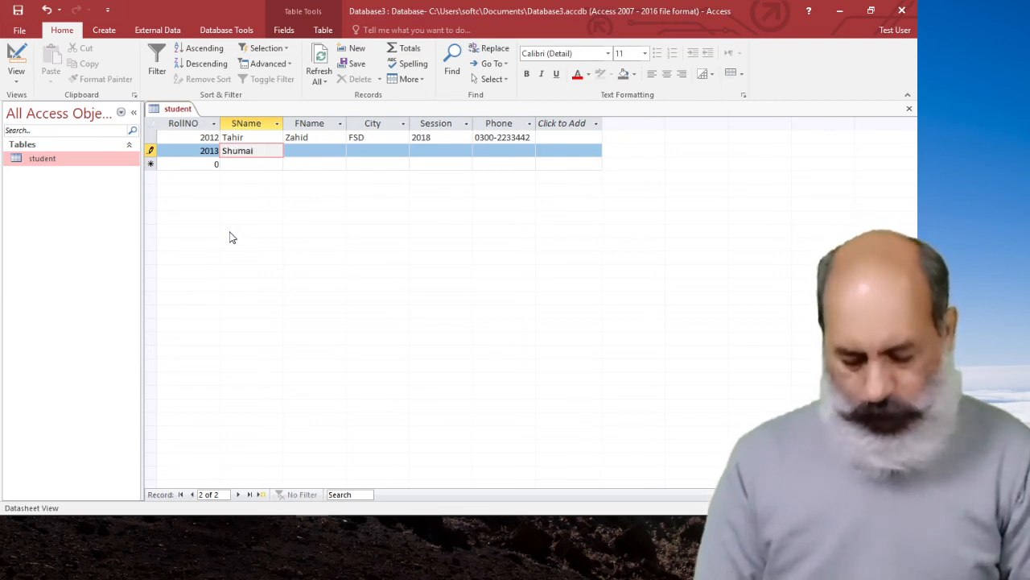
key(Tab)
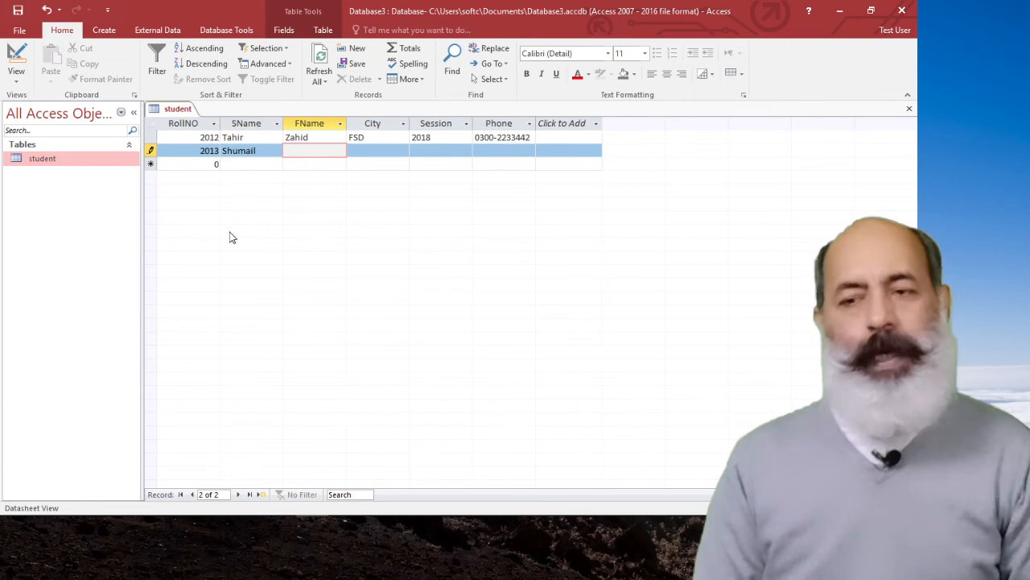
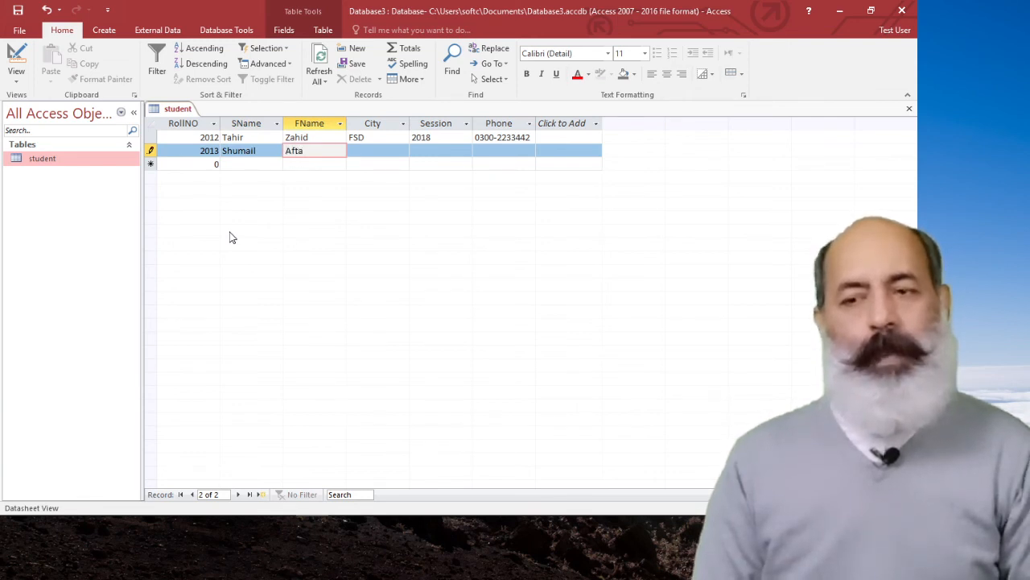
key(Tab)
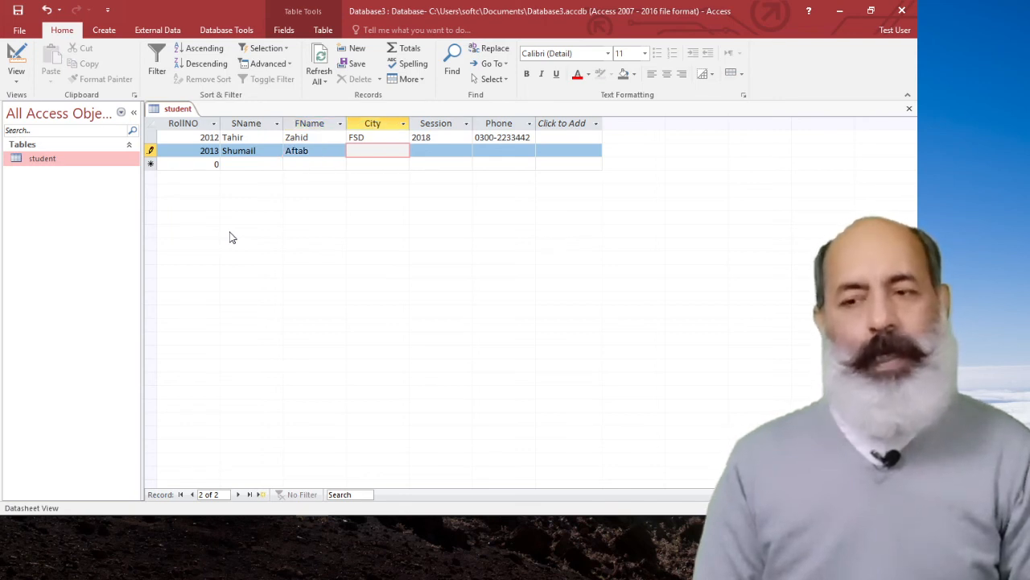
Enter FSD as the City and 2018 as the Session of the second record, leaving Phone blank and moving on to a new record.
text(FSD)
key(Tab)
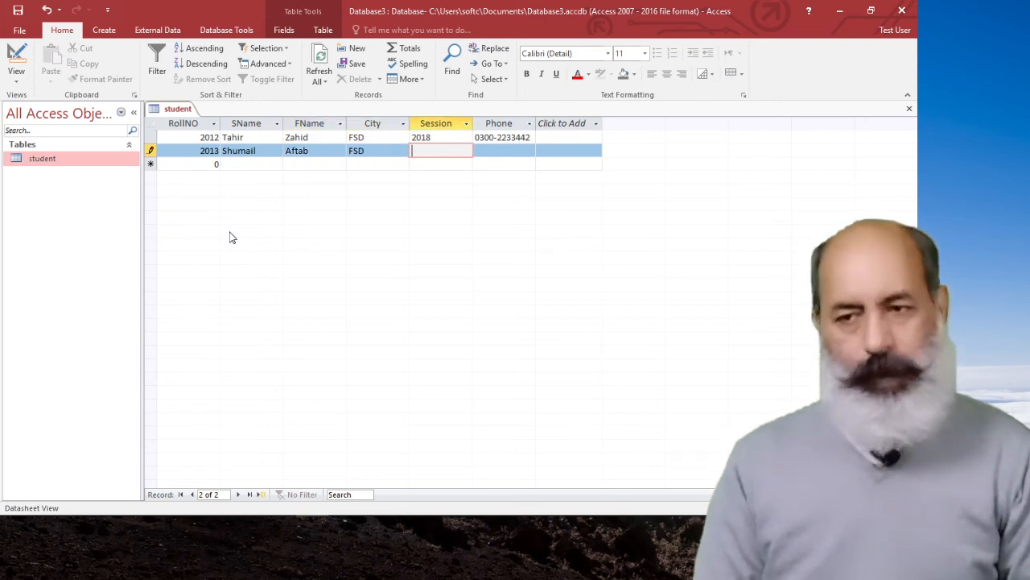
text(201)
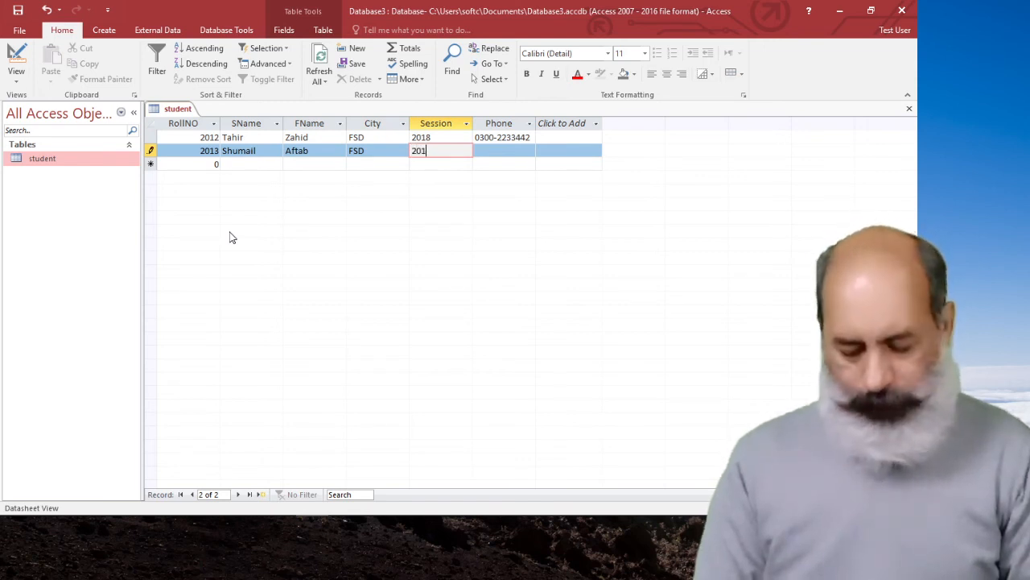
text(8)
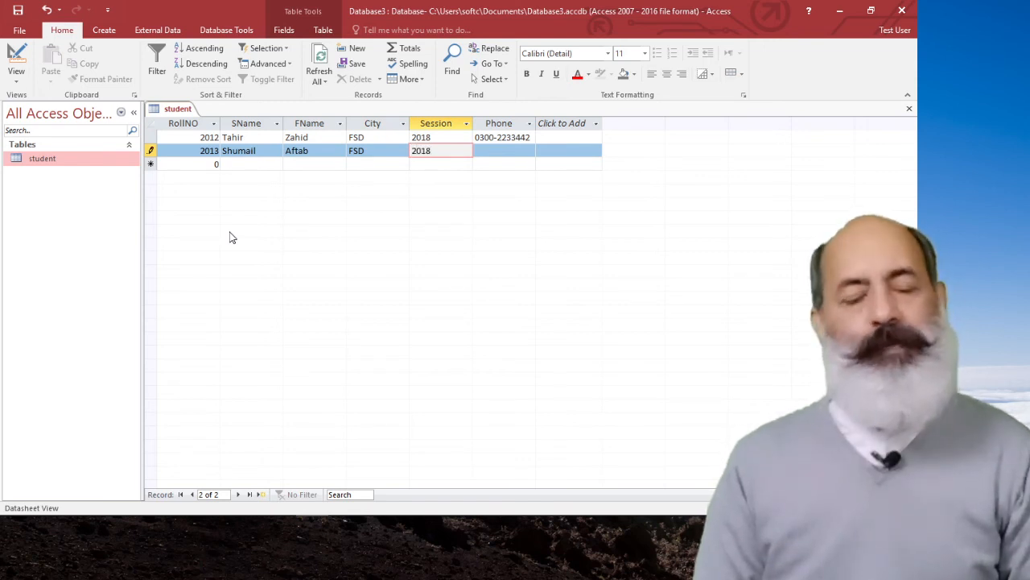
key(Tab)
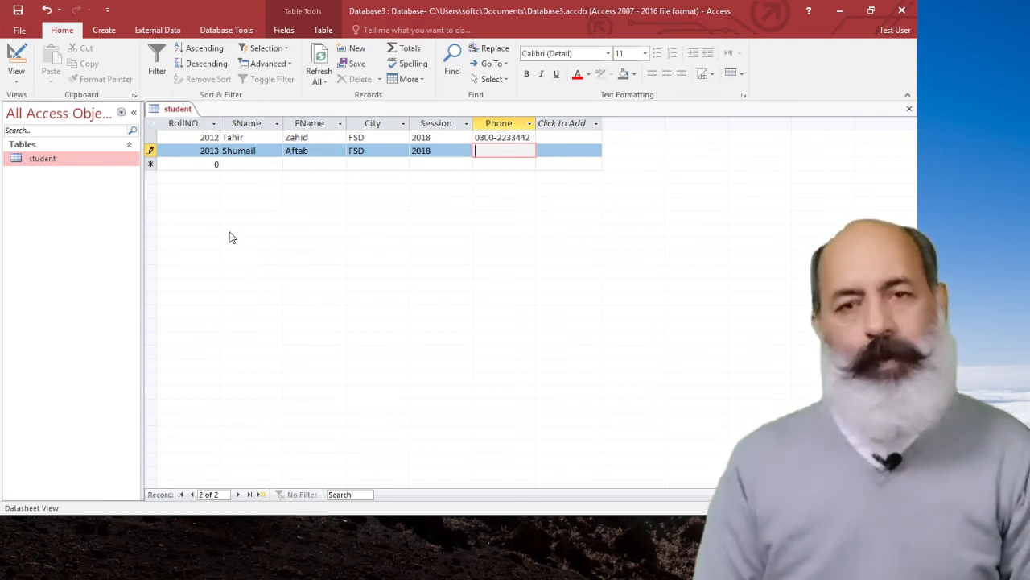
key(Tab)
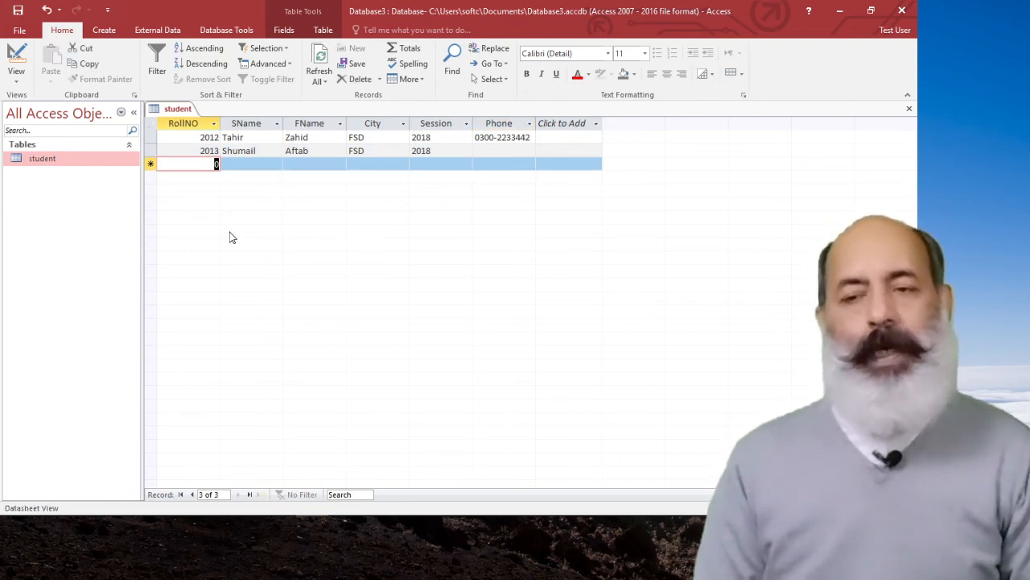
Start the third student record by entering the student's roll number, the SName value and the FName value.
text(2014)
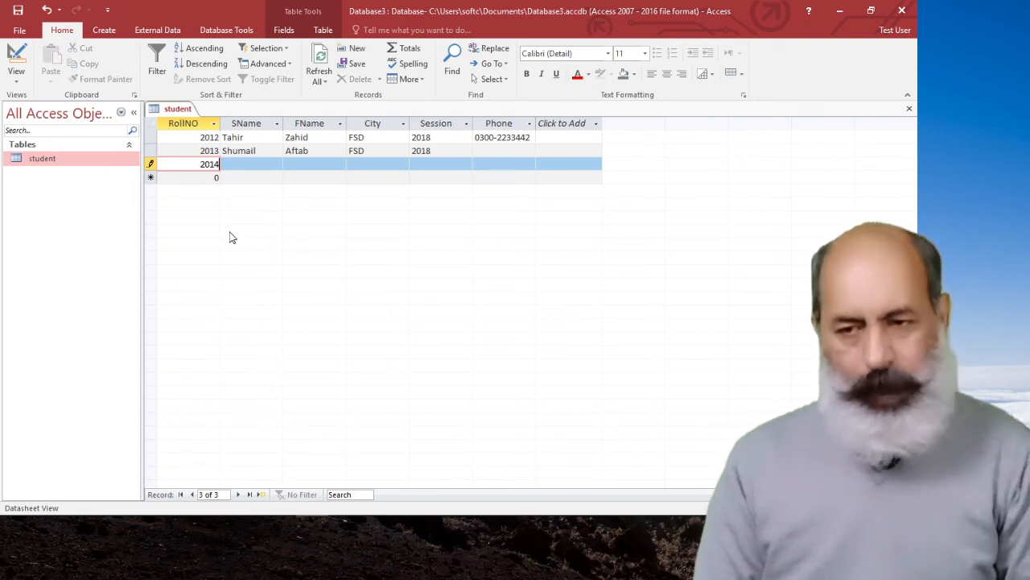
key(Tab)
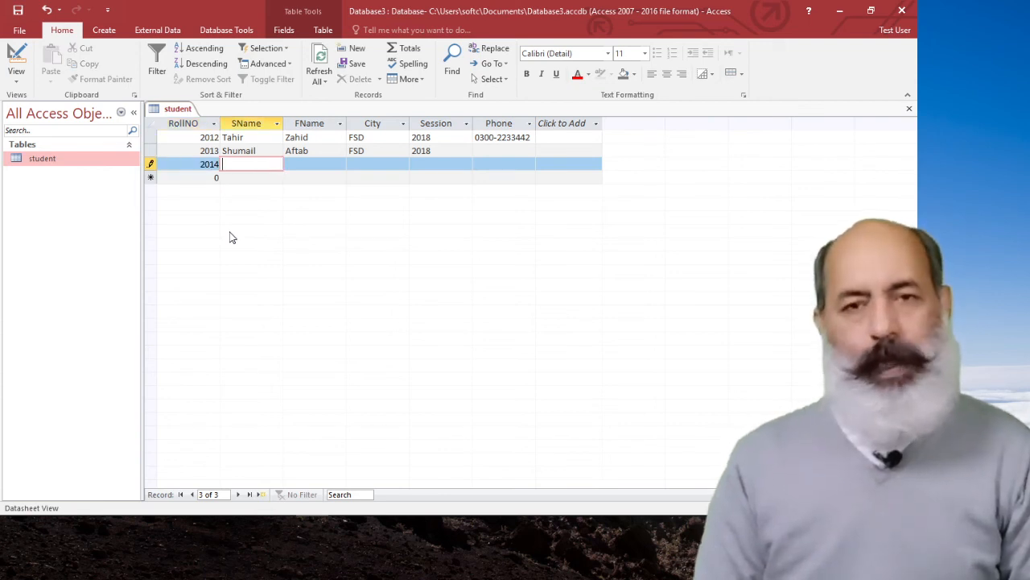
text(So)
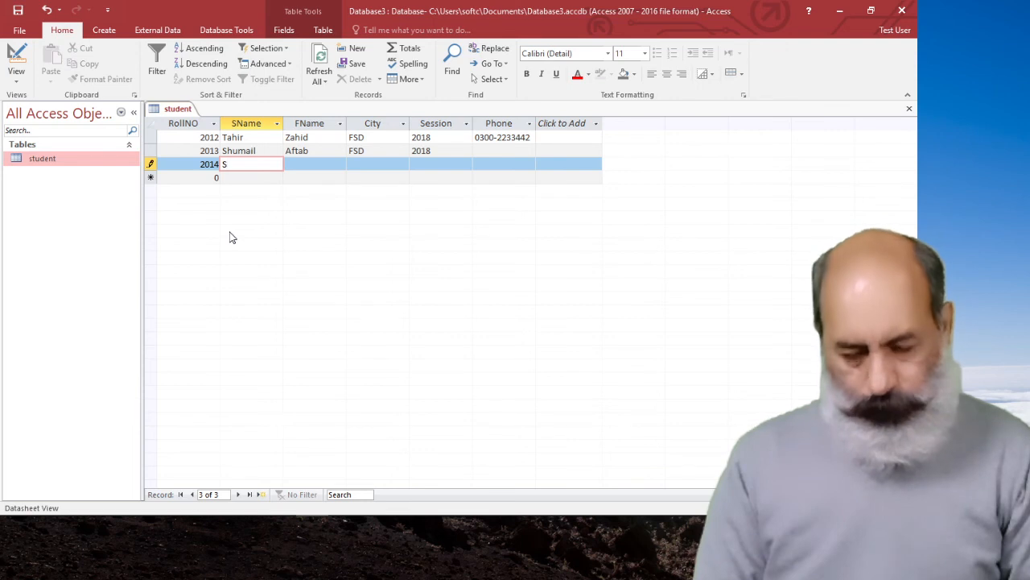
key(BackSpace)
key(BackSpace)
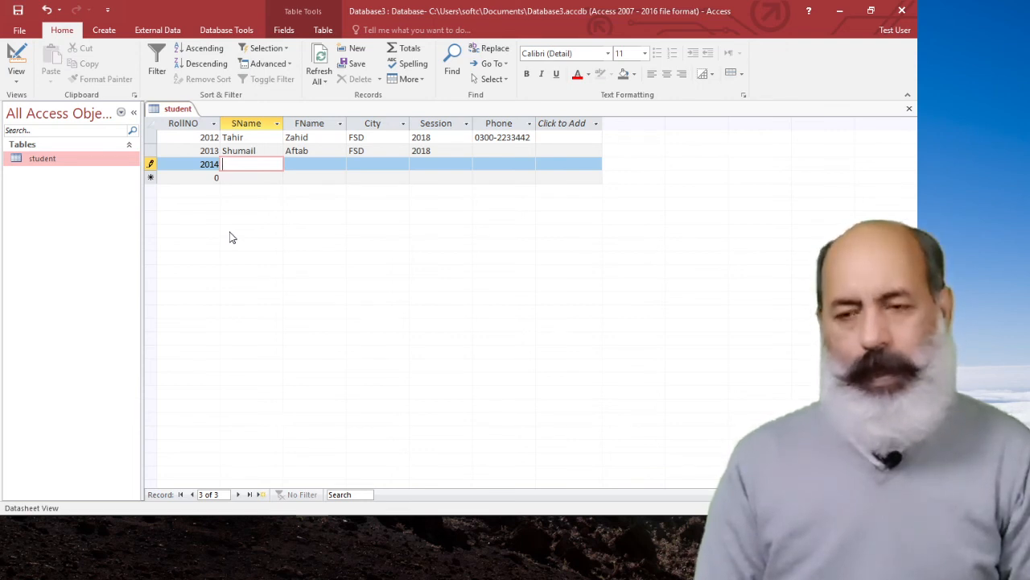
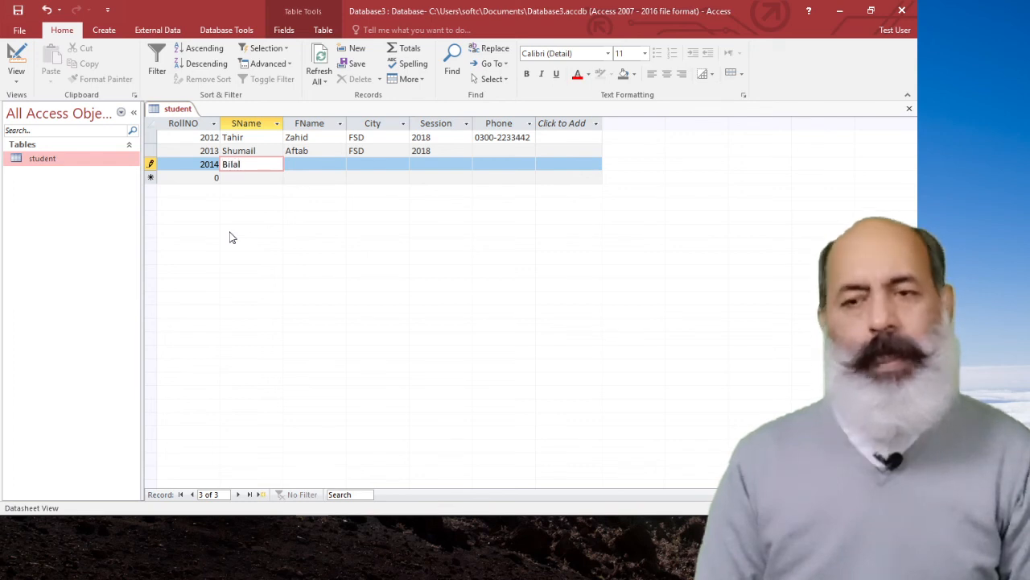
key(Tab)
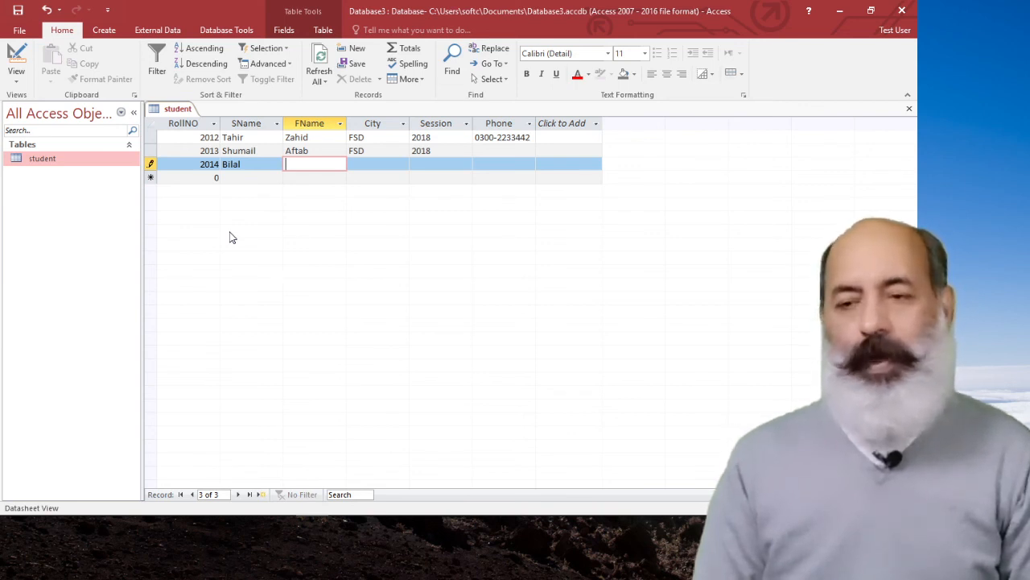
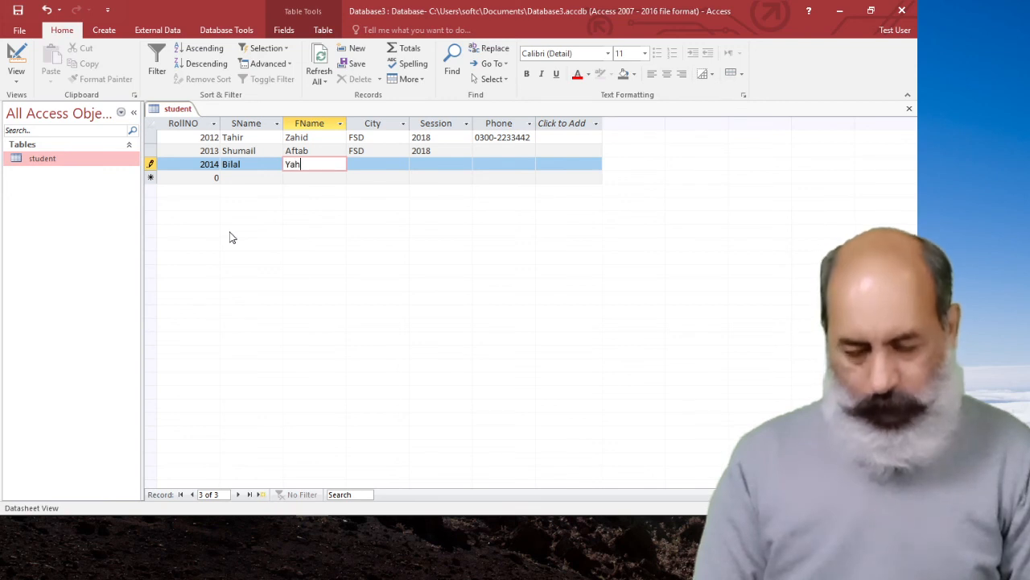
key(Tab)
Enter LHR as the City and 2018 as the Session of the third student record.
text(L)
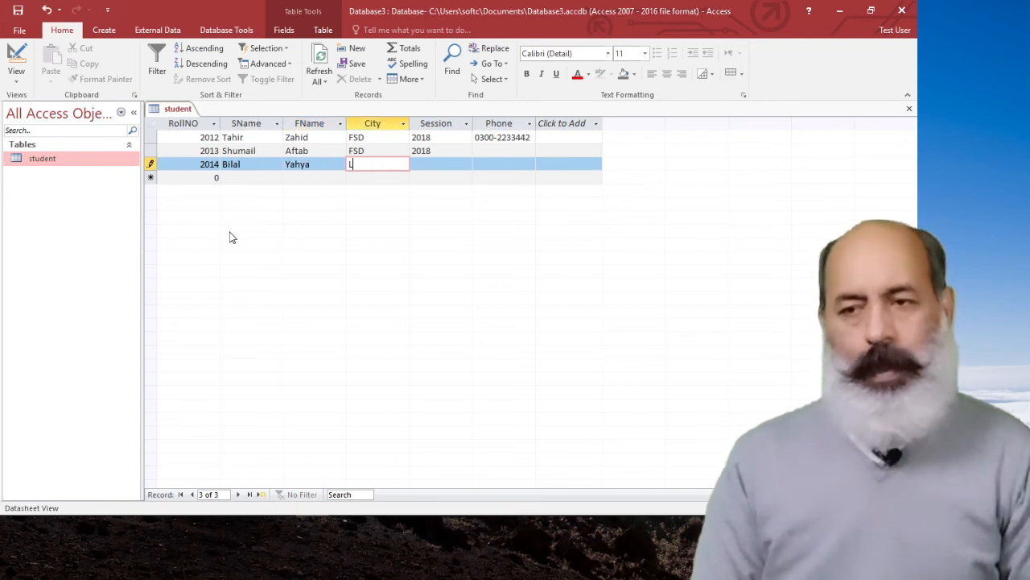
text(HR)
key(Tab)
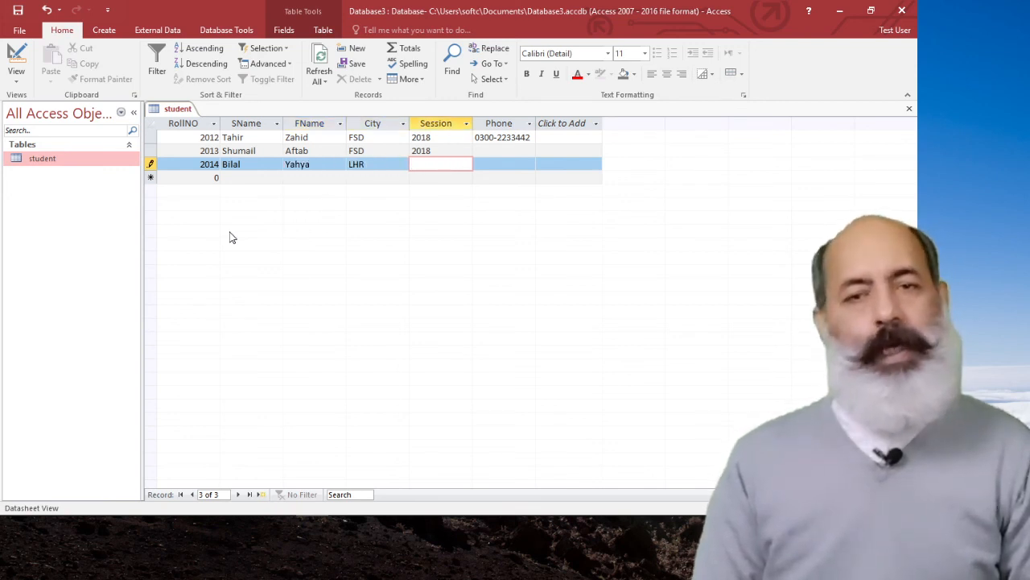
text(201)
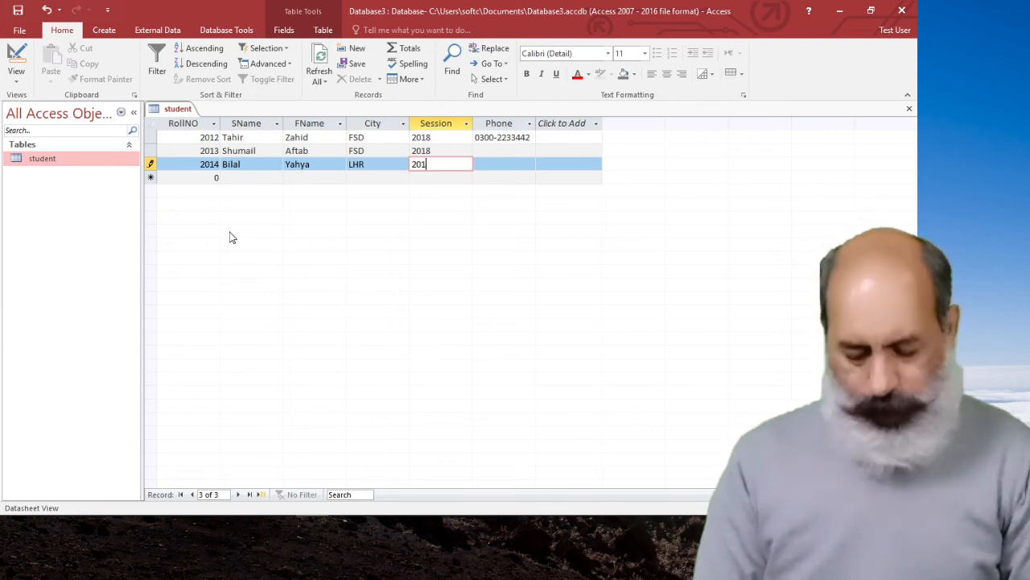
text(8)
key(Tab)
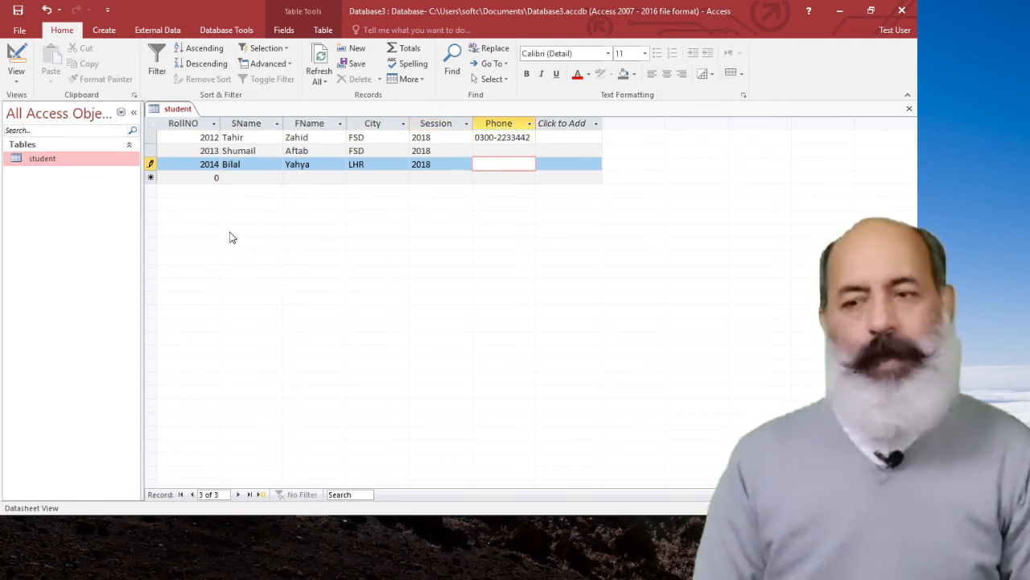
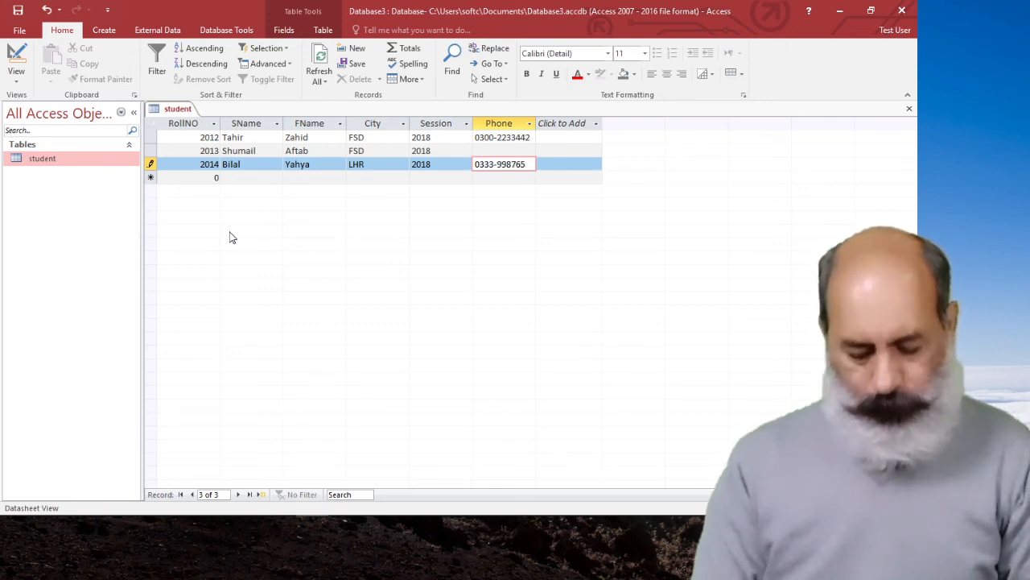
Enter the student's phone number to complete the third record, and save the student table.
key(Tab)
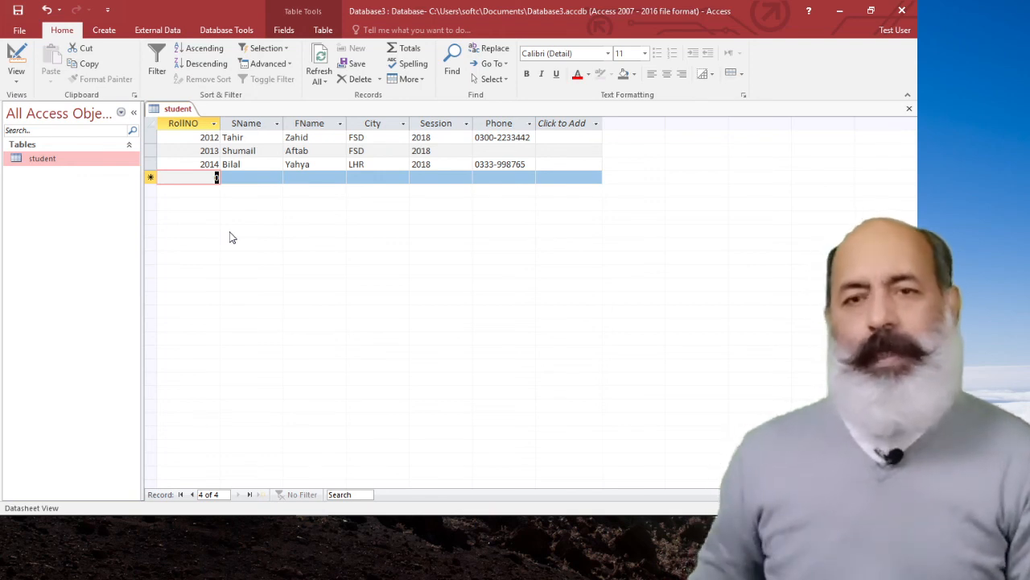
click(19, 10)
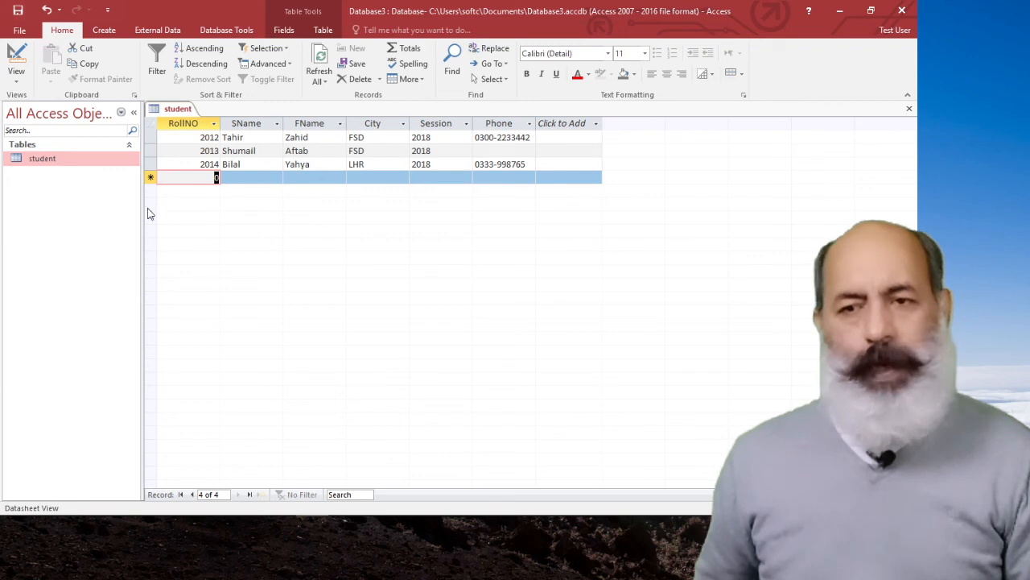